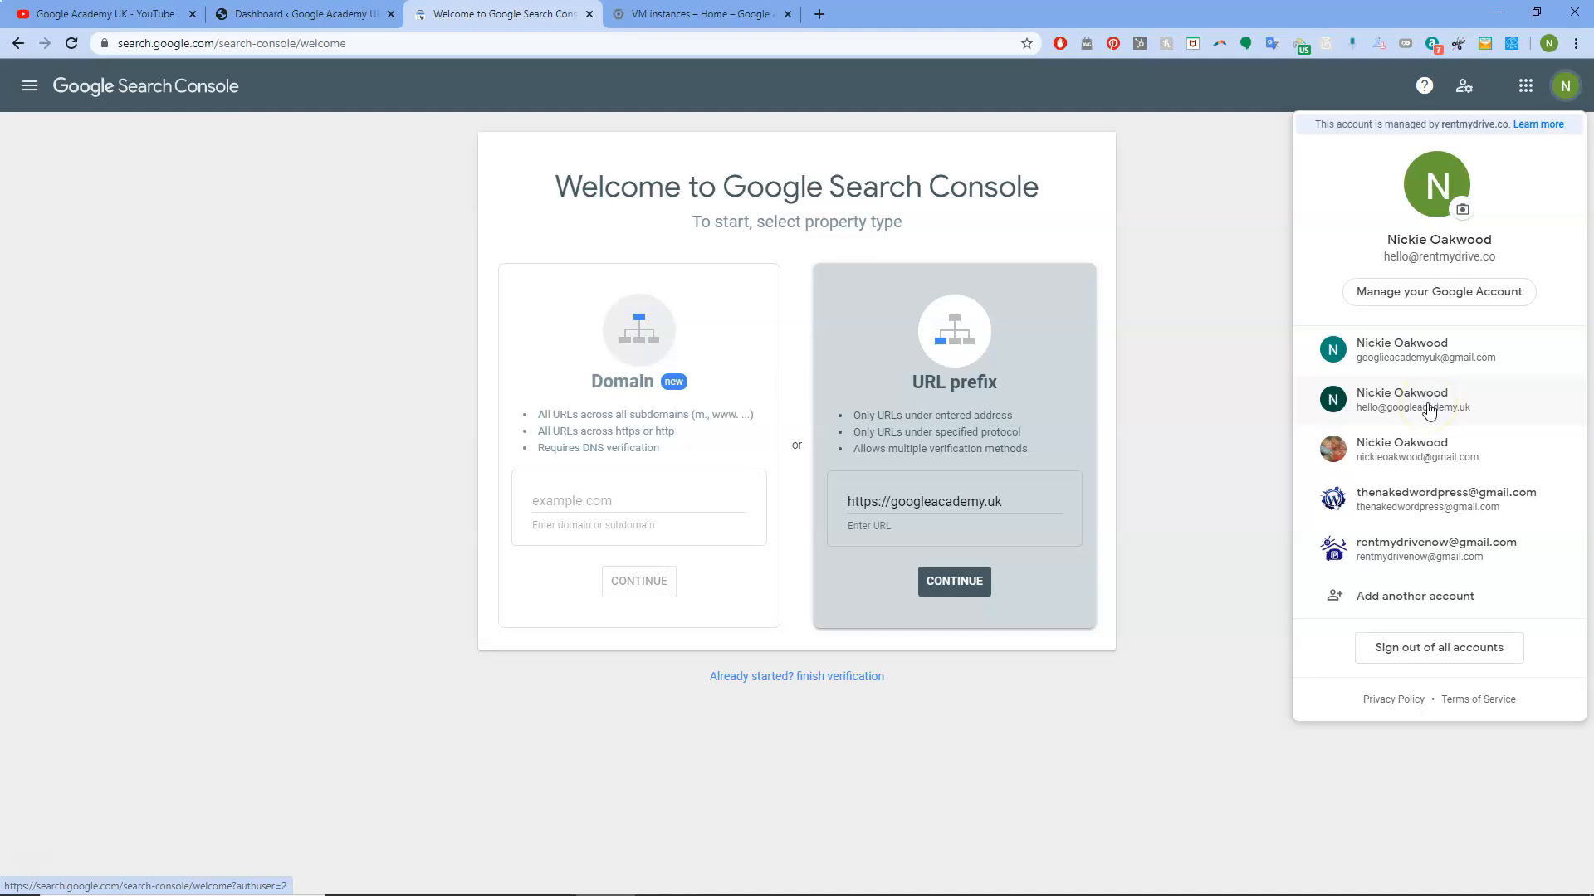
Step: Submit the already entered site as a URL-prefix property and dismiss its ownership dialog
{"action": "left_click", "coordinate": [957, 583]}
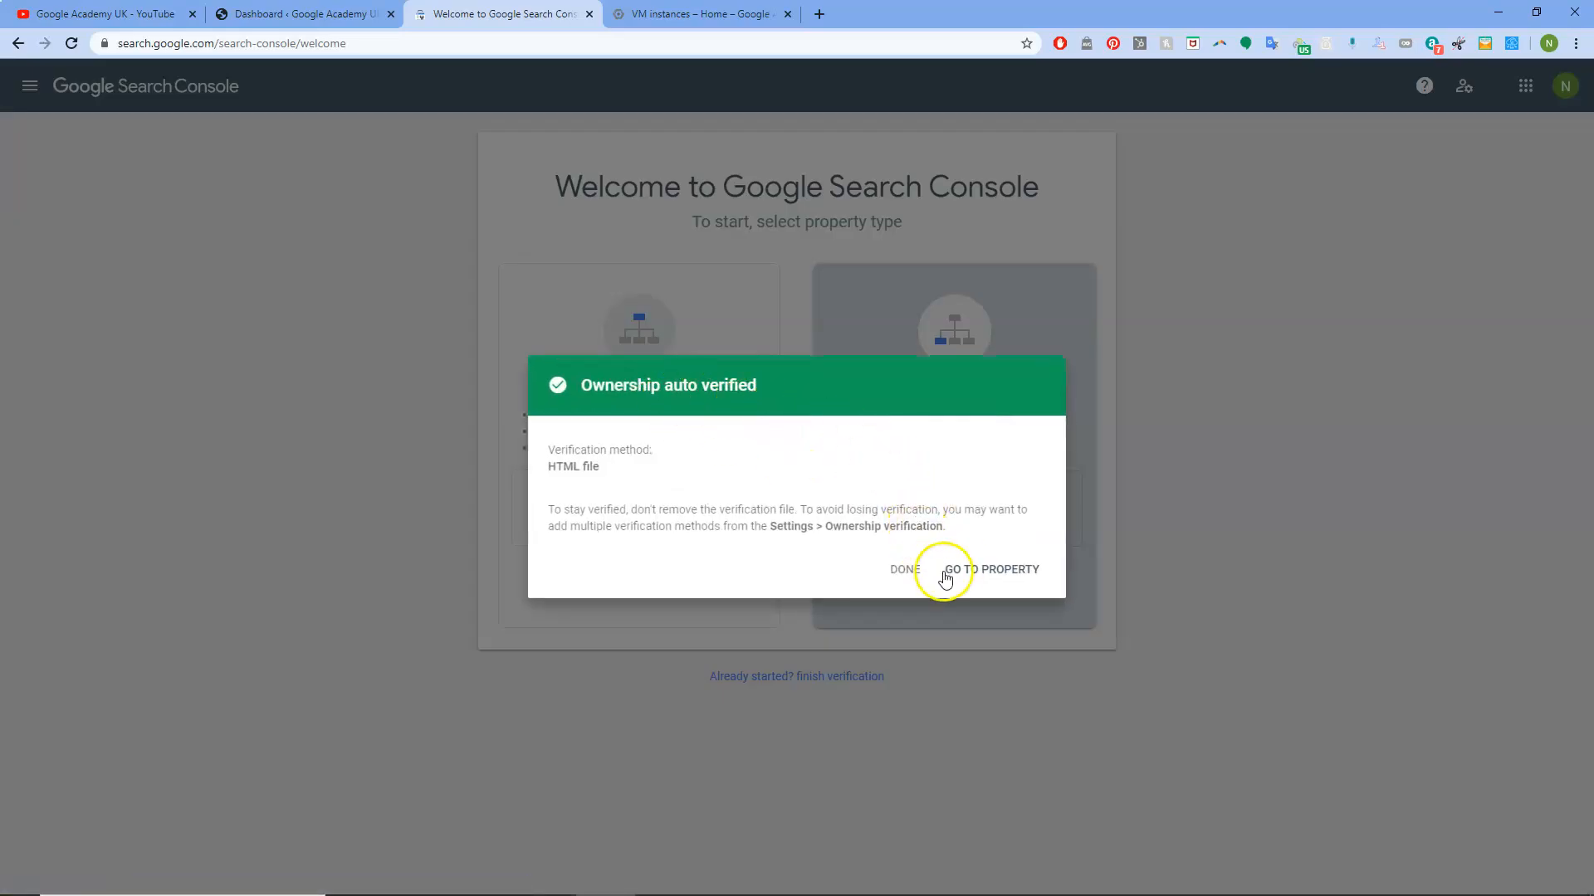
{"action": "left_click", "coordinate": [905, 570]}
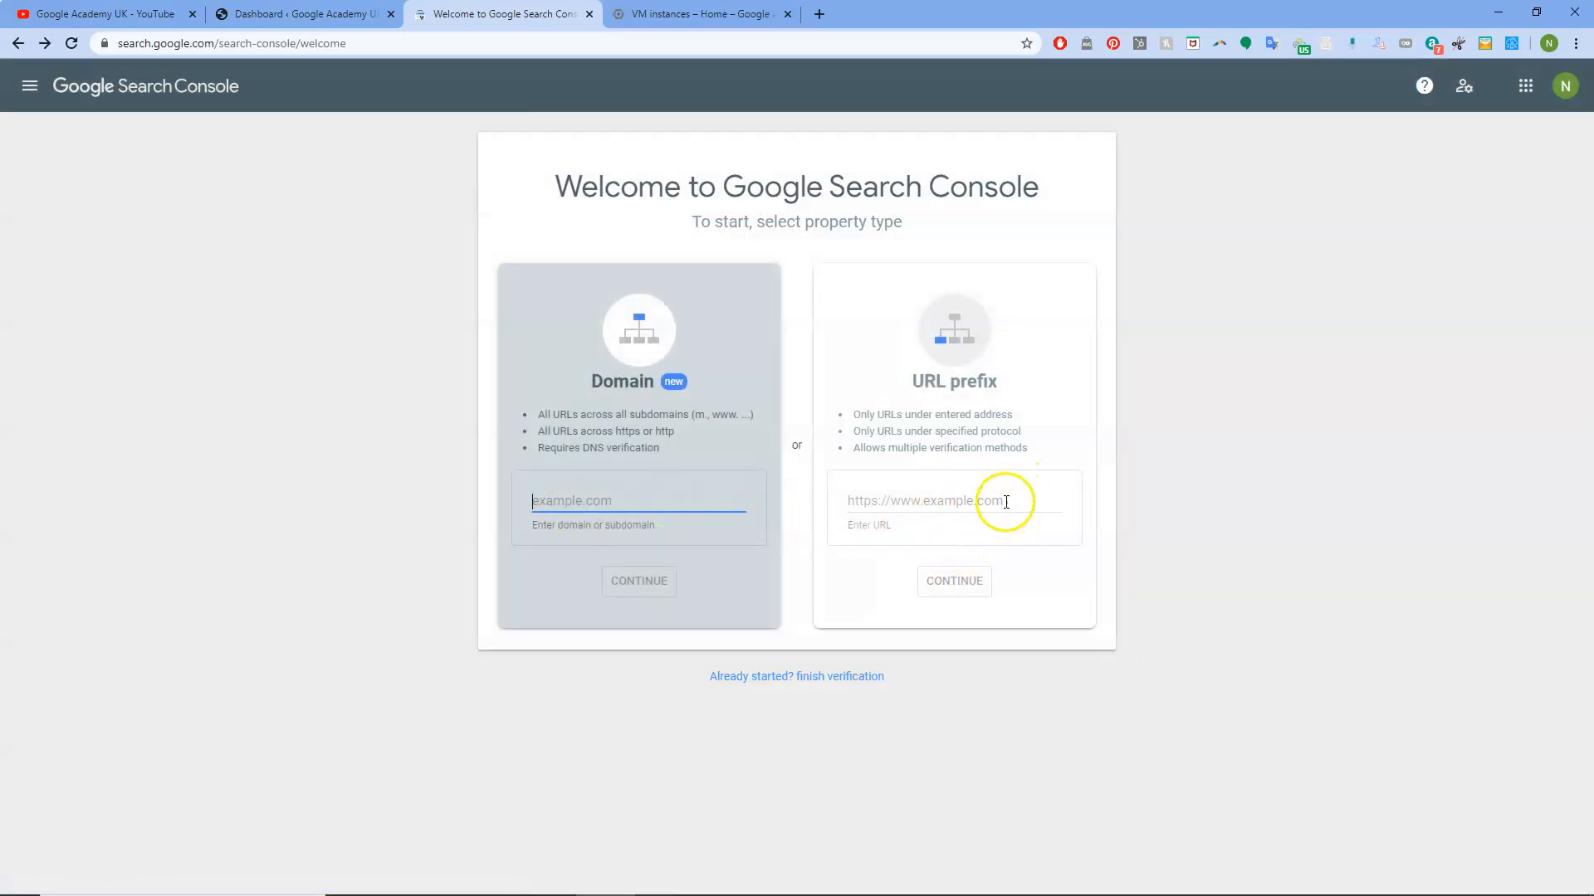
Step: Switch Search Console to the academy's Gmail account and close the tab of the previous account
{"action": "left_click", "coordinate": [1564, 87]}
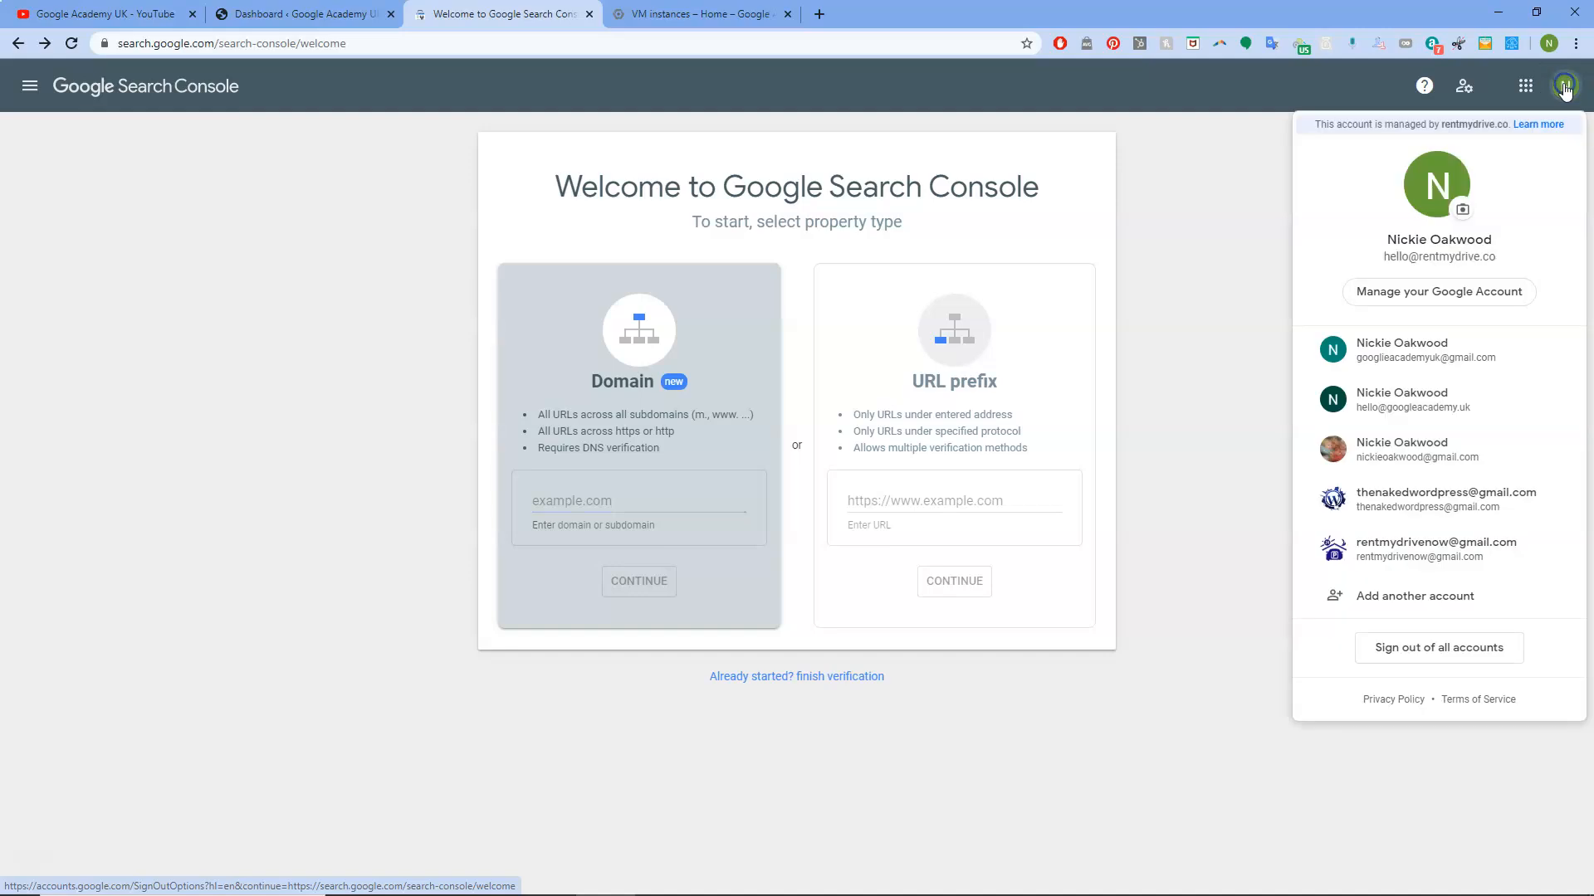
{"action": "left_click", "coordinate": [1418, 352]}
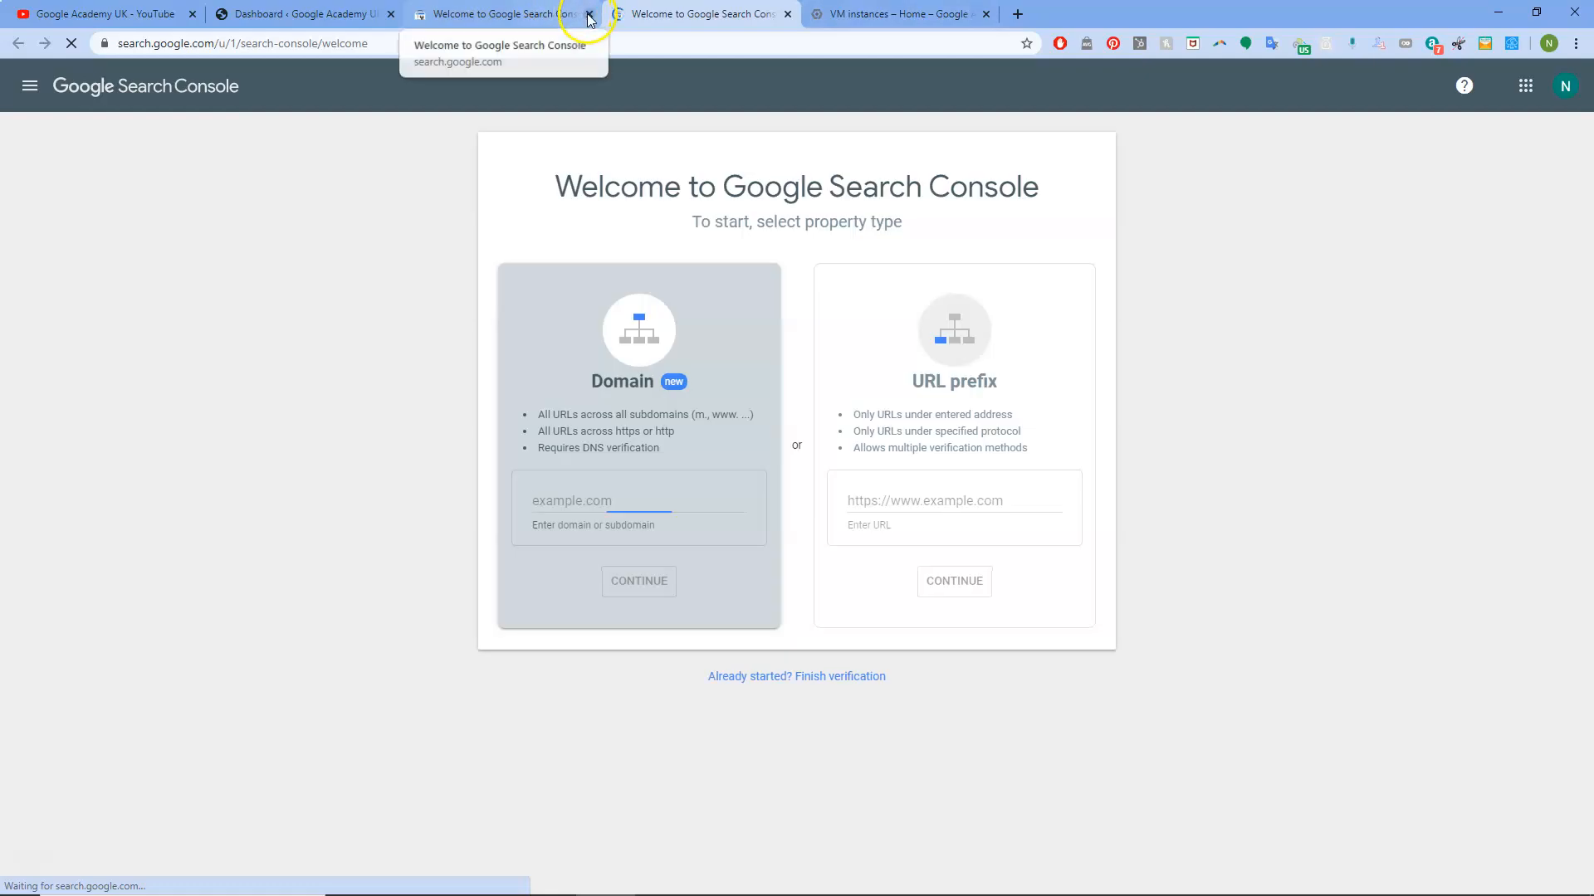
{"action": "left_click", "coordinate": [589, 14]}
{"action": "left_click", "coordinate": [926, 501]}
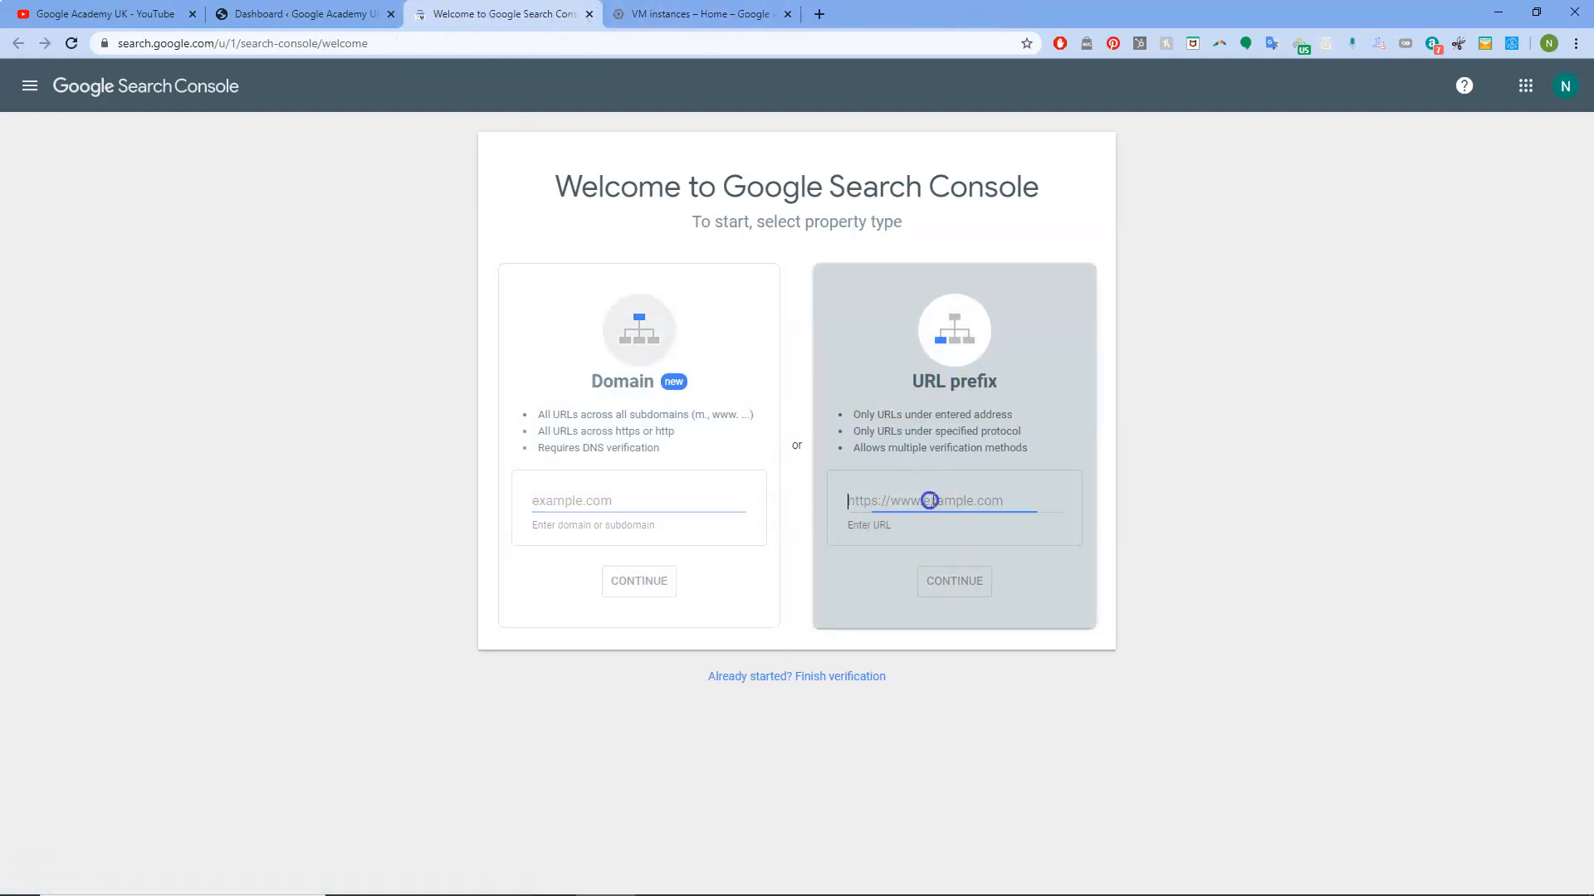
{"action": "type", "text": "http"}
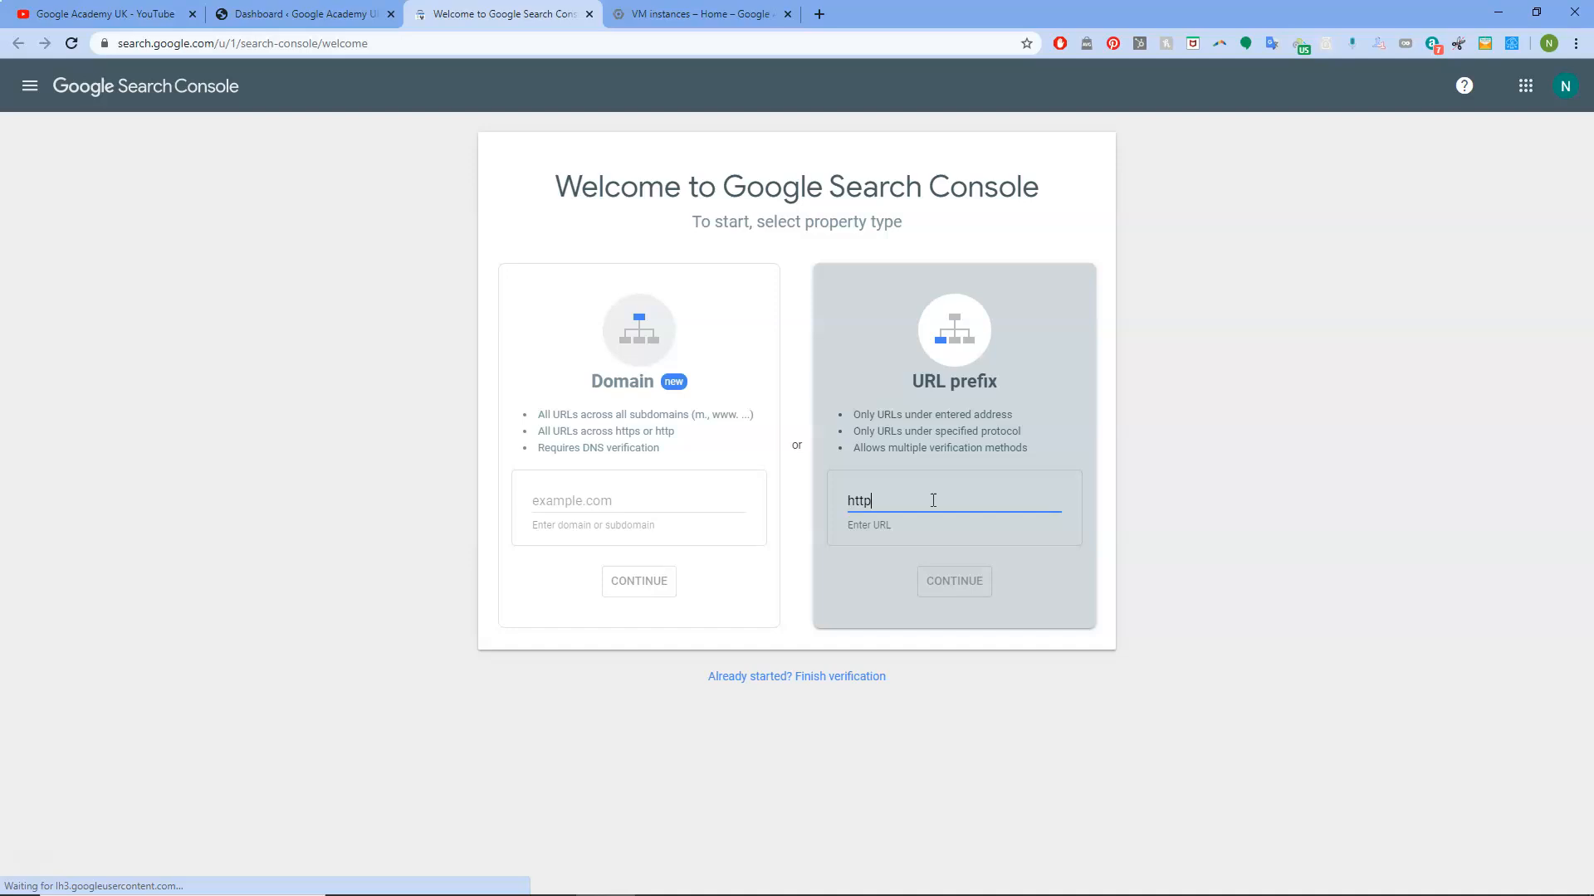
{"action": "type", "text": "s://googlieacademy.uk"}
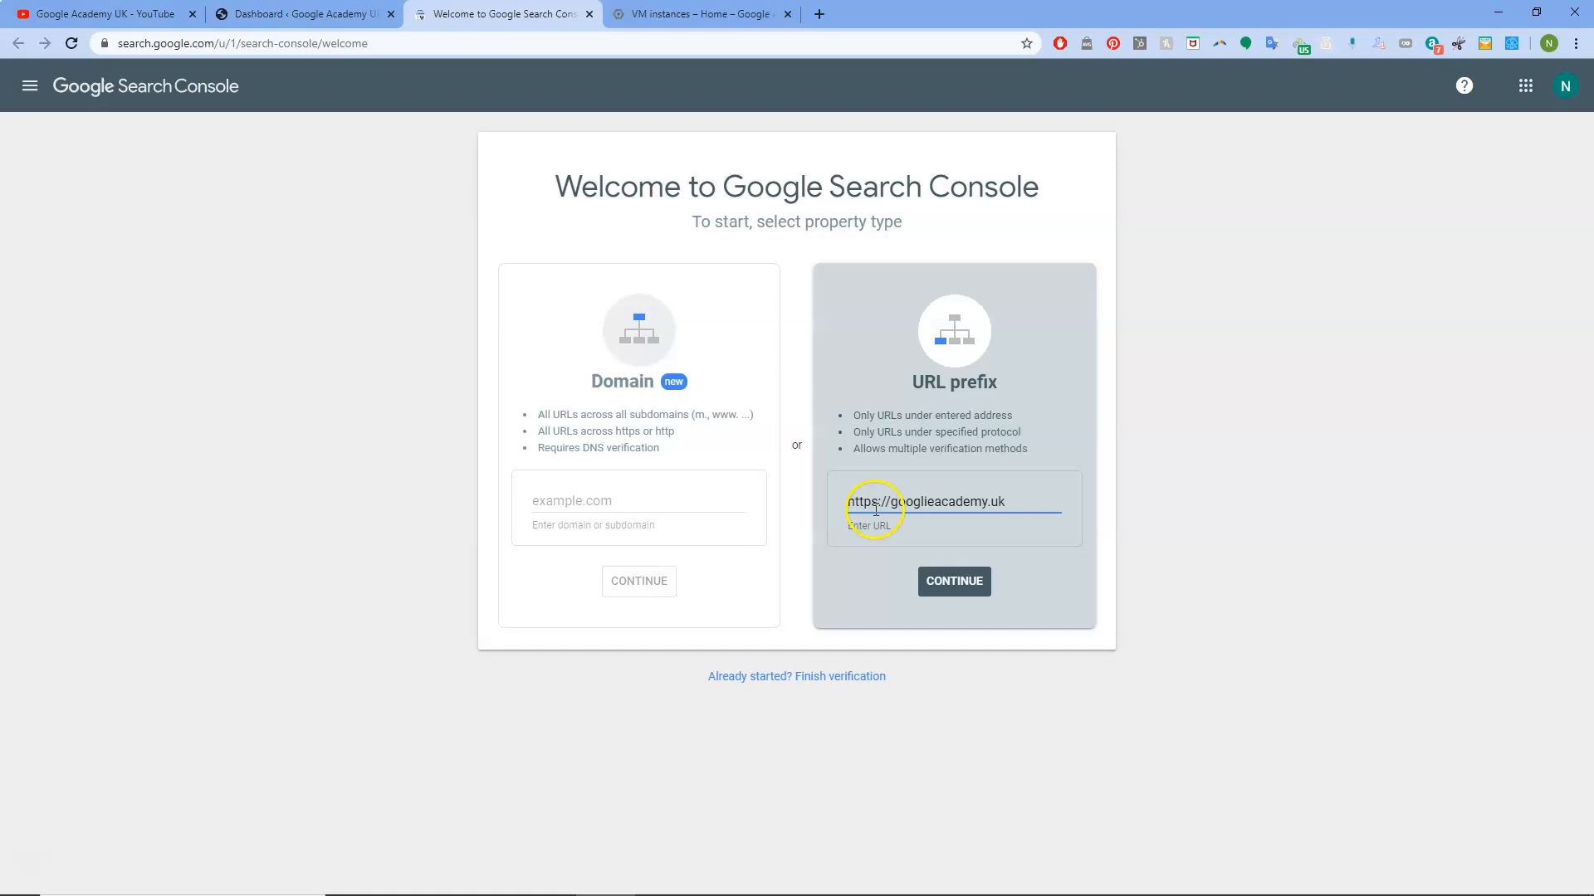
{"action": "left_click", "coordinate": [958, 582]}
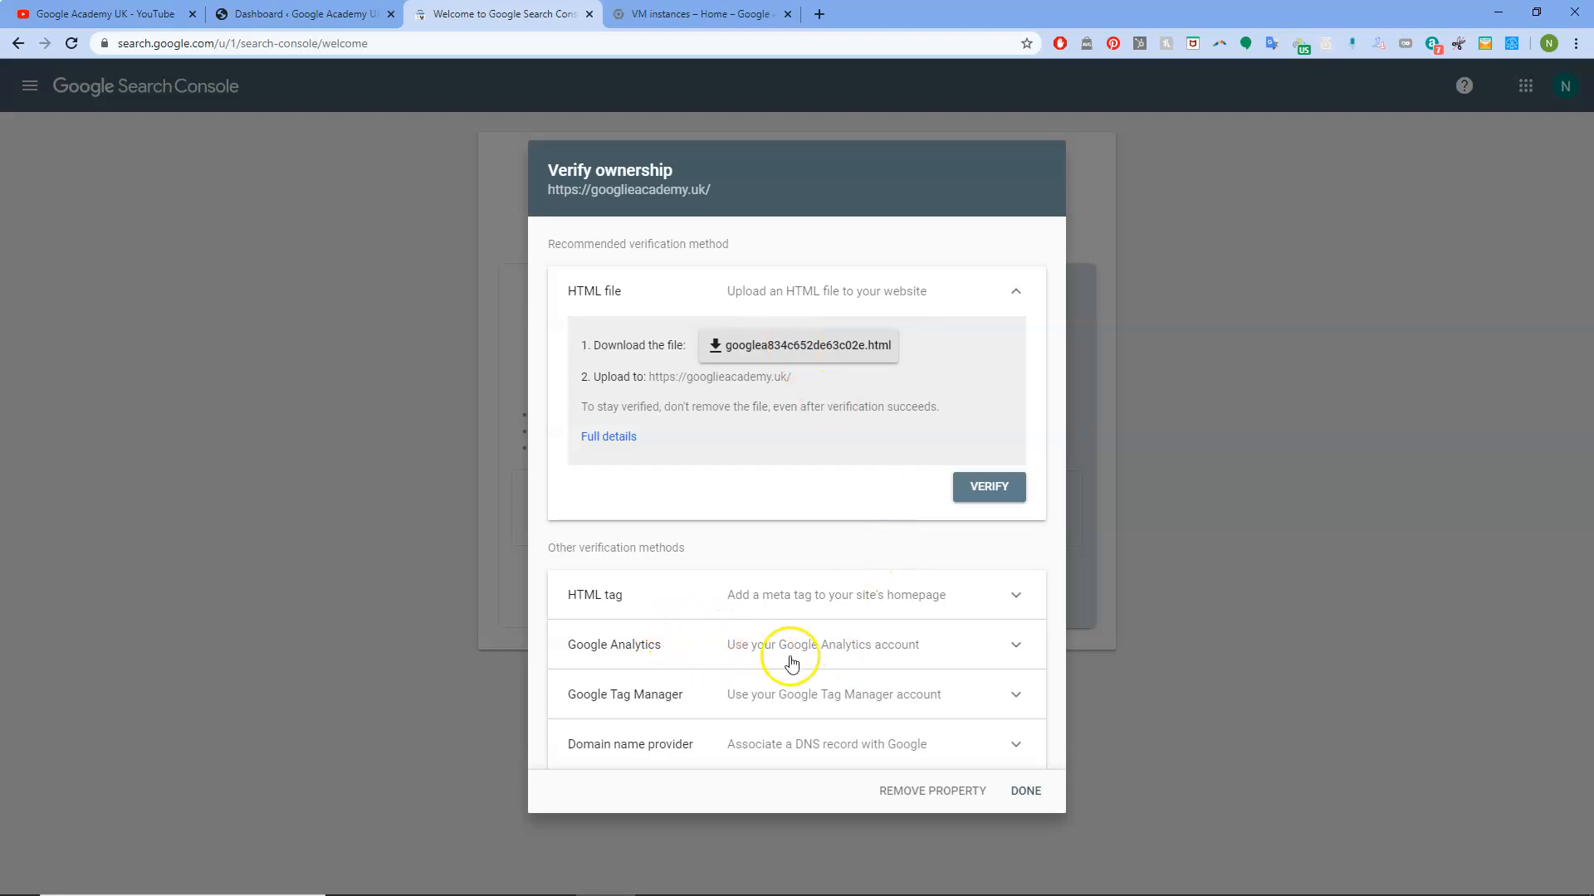
Step: Examine the Google Analytics and Domain name provider verification methods, collapsing each one after viewing its instructions
{"action": "left_click", "coordinate": [1017, 650]}
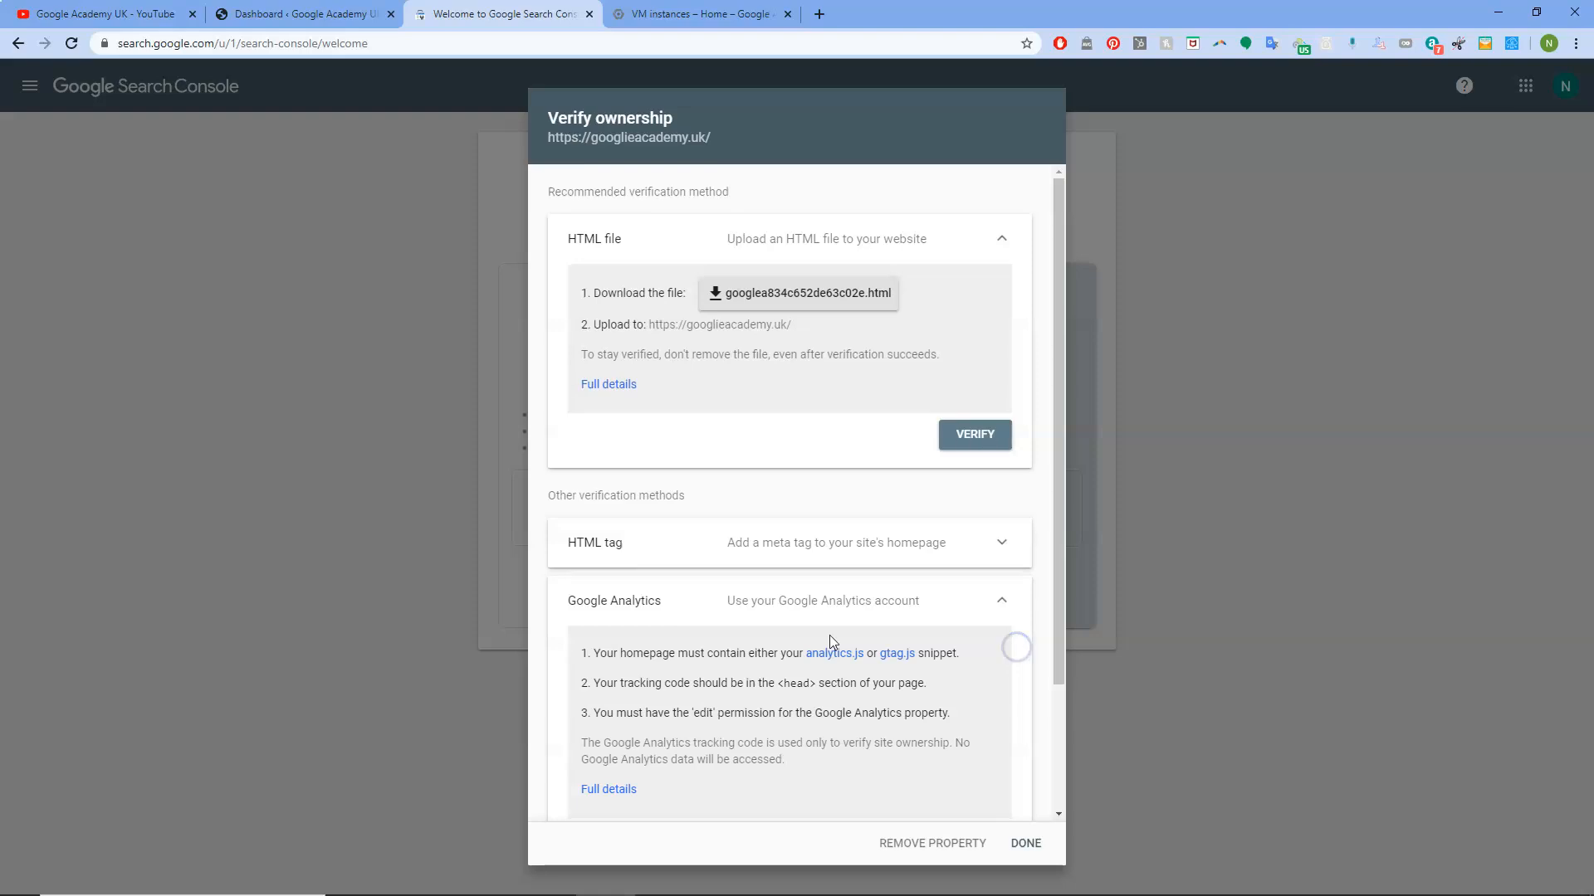
{"action": "scroll", "coordinate": [814, 689], "scroll_direction": "down", "scroll_amount": 2}
{"action": "scroll", "coordinate": [822, 705], "scroll_direction": "up", "scroll_amount": 2}
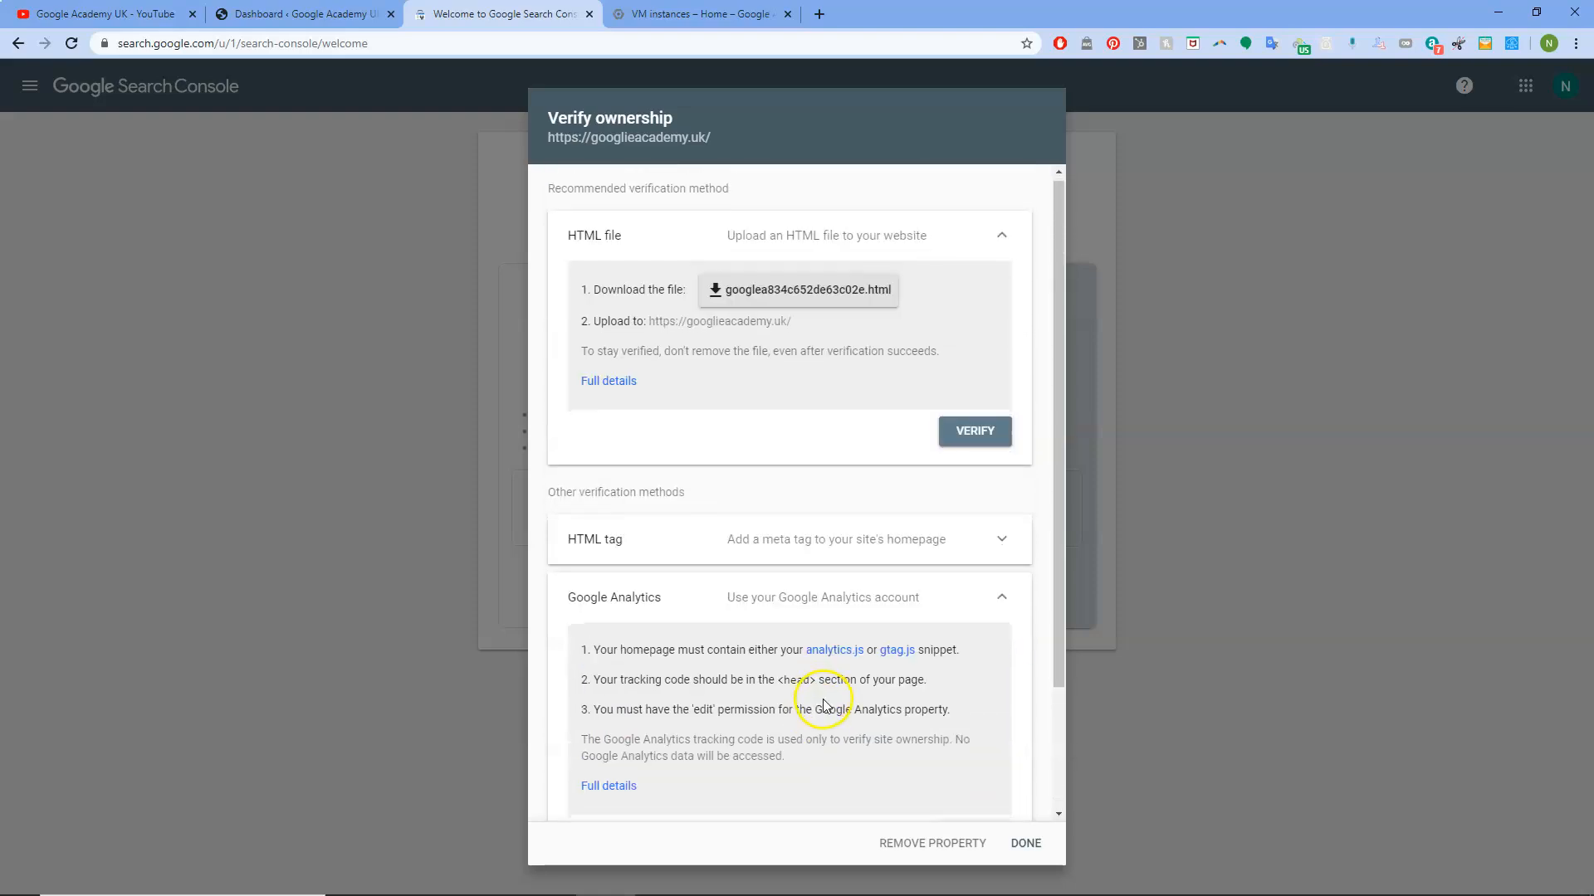
{"action": "scroll", "coordinate": [996, 531], "scroll_direction": "down", "scroll_amount": 2}
{"action": "left_click", "coordinate": [1004, 521]}
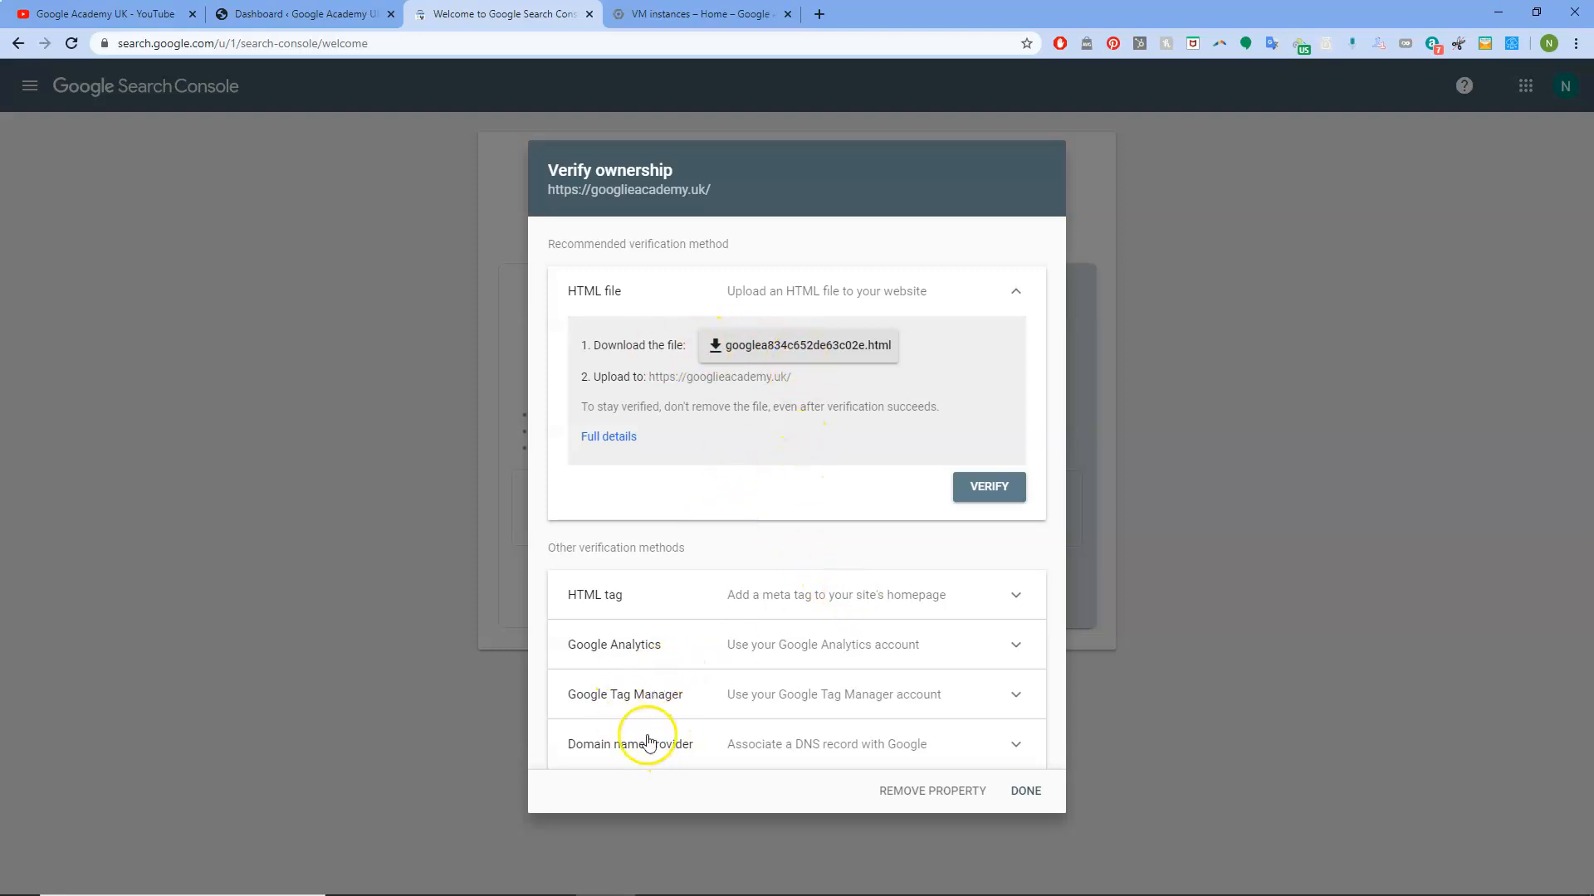
{"action": "left_click", "coordinate": [1036, 752]}
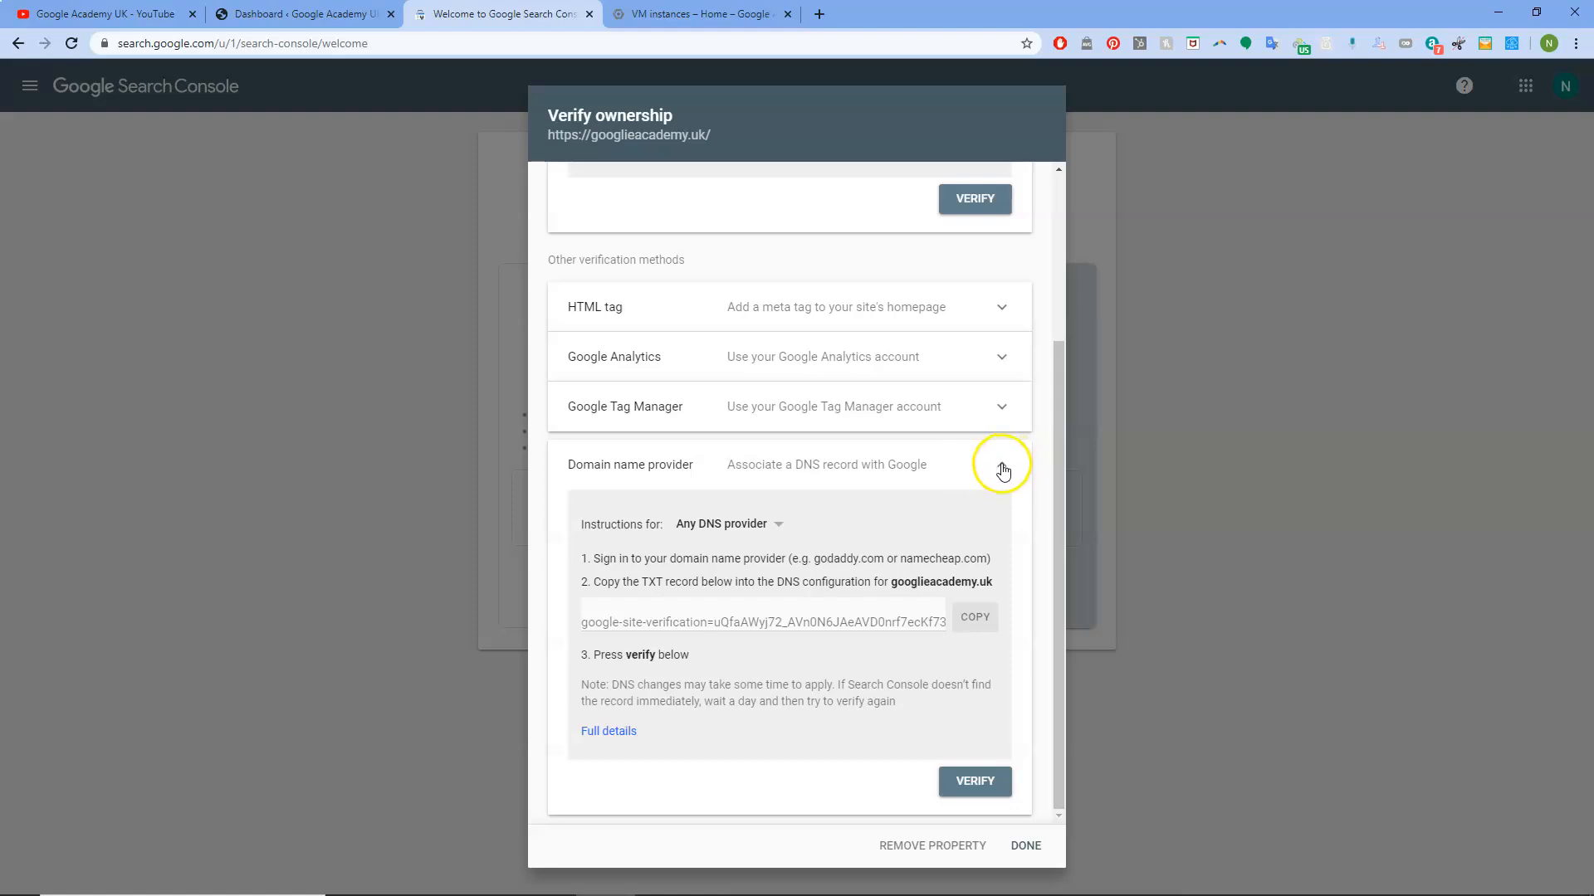
{"action": "left_click", "coordinate": [1002, 470]}
Step: Download the HTML verification file and select it in its Google Verify > key folder in File Explorer
{"action": "left_click", "coordinate": [799, 347]}
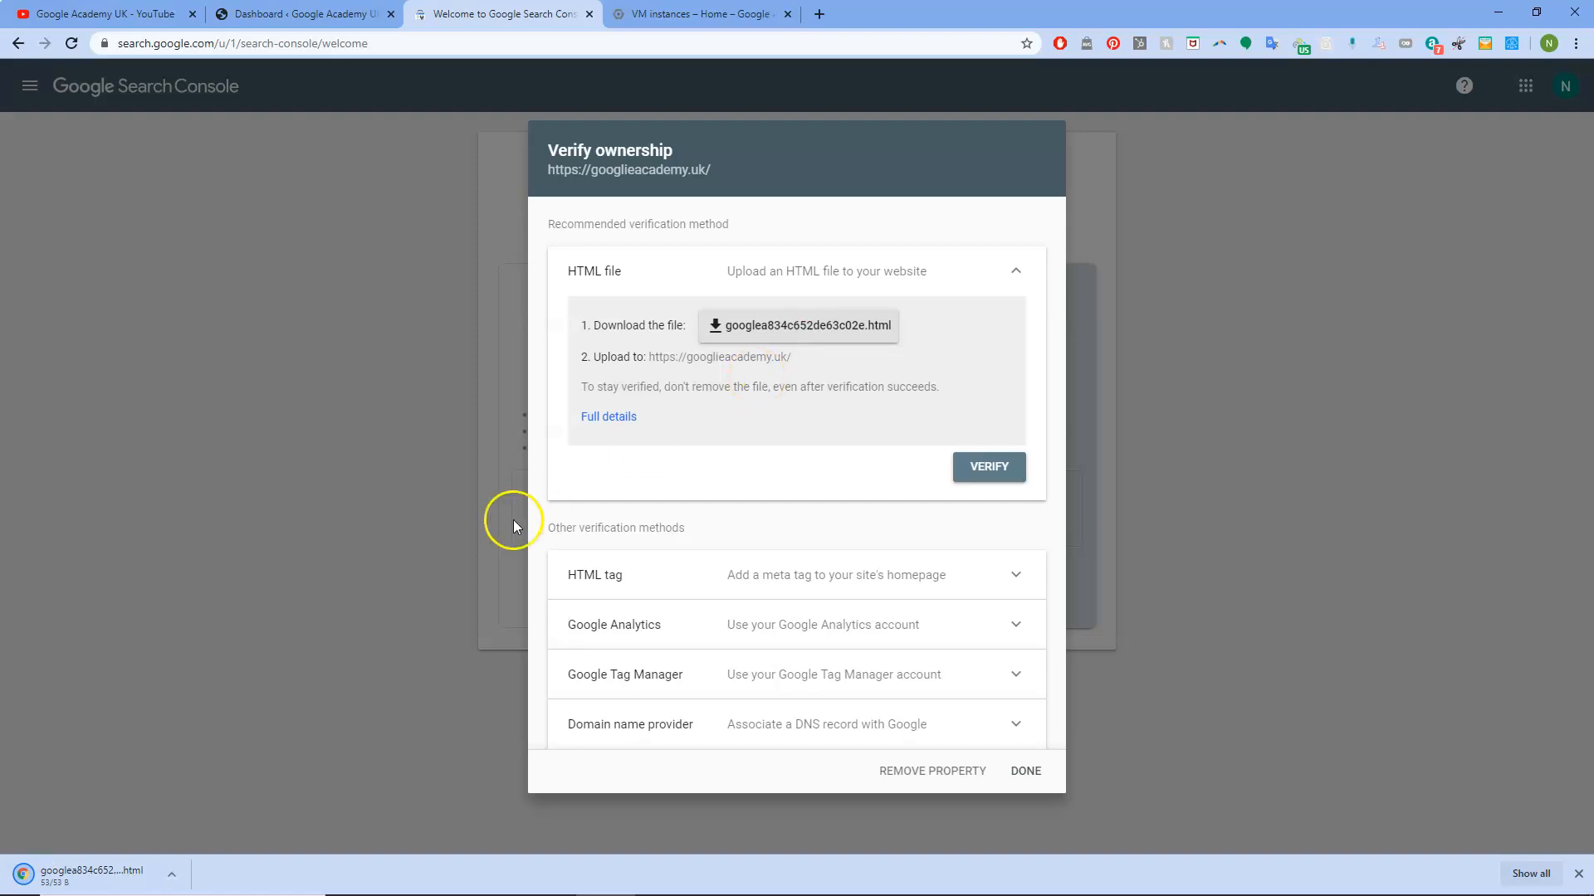
{"action": "left_click", "coordinate": [171, 874]}
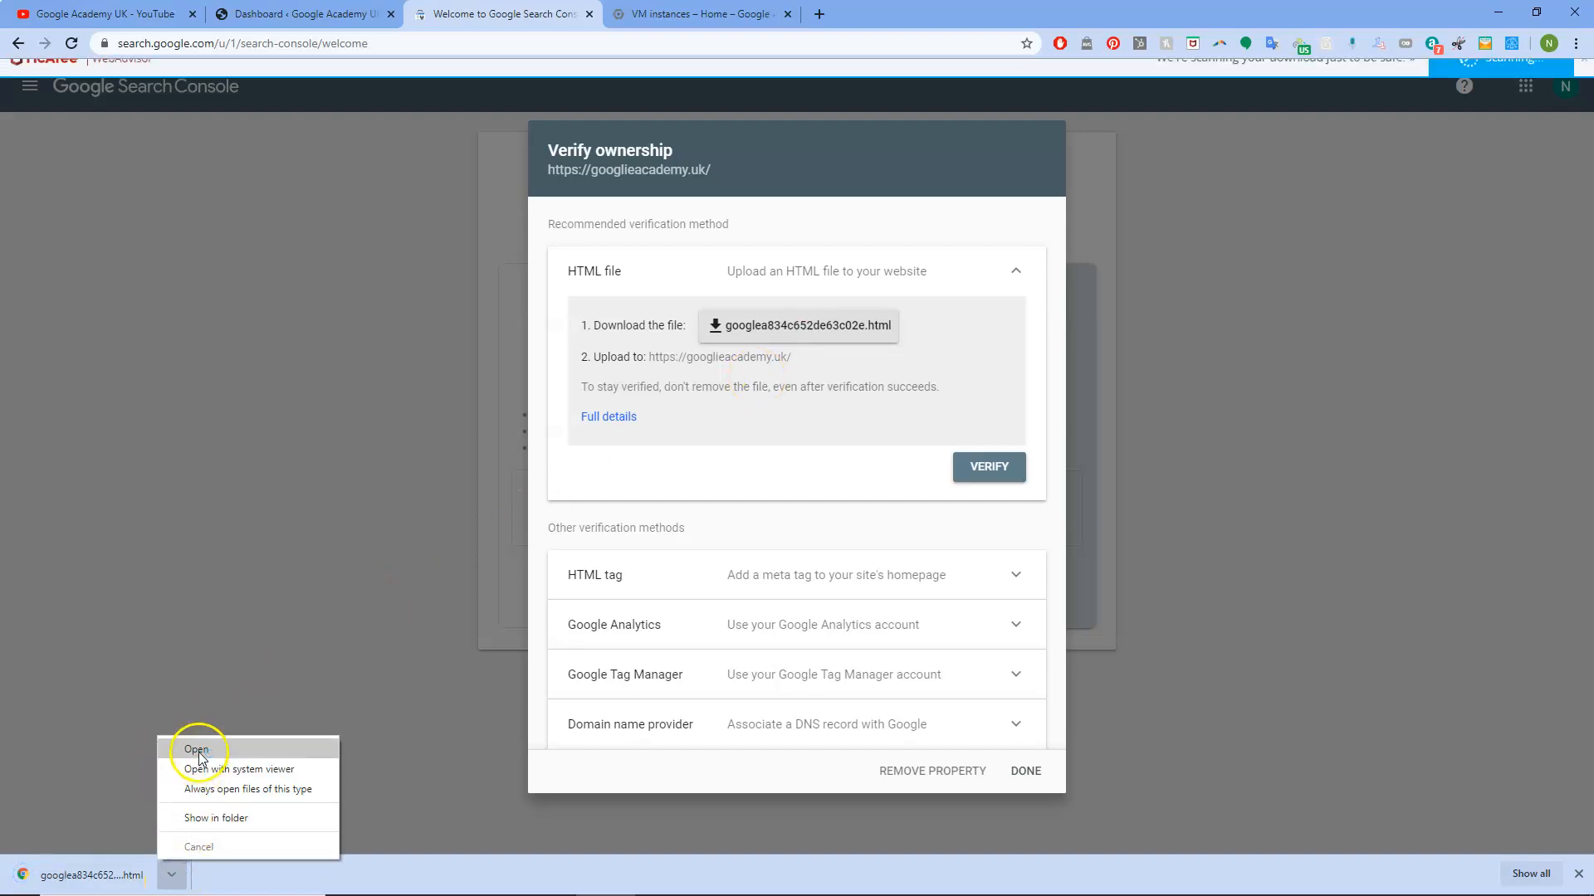
{"action": "left_click", "coordinate": [216, 819]}
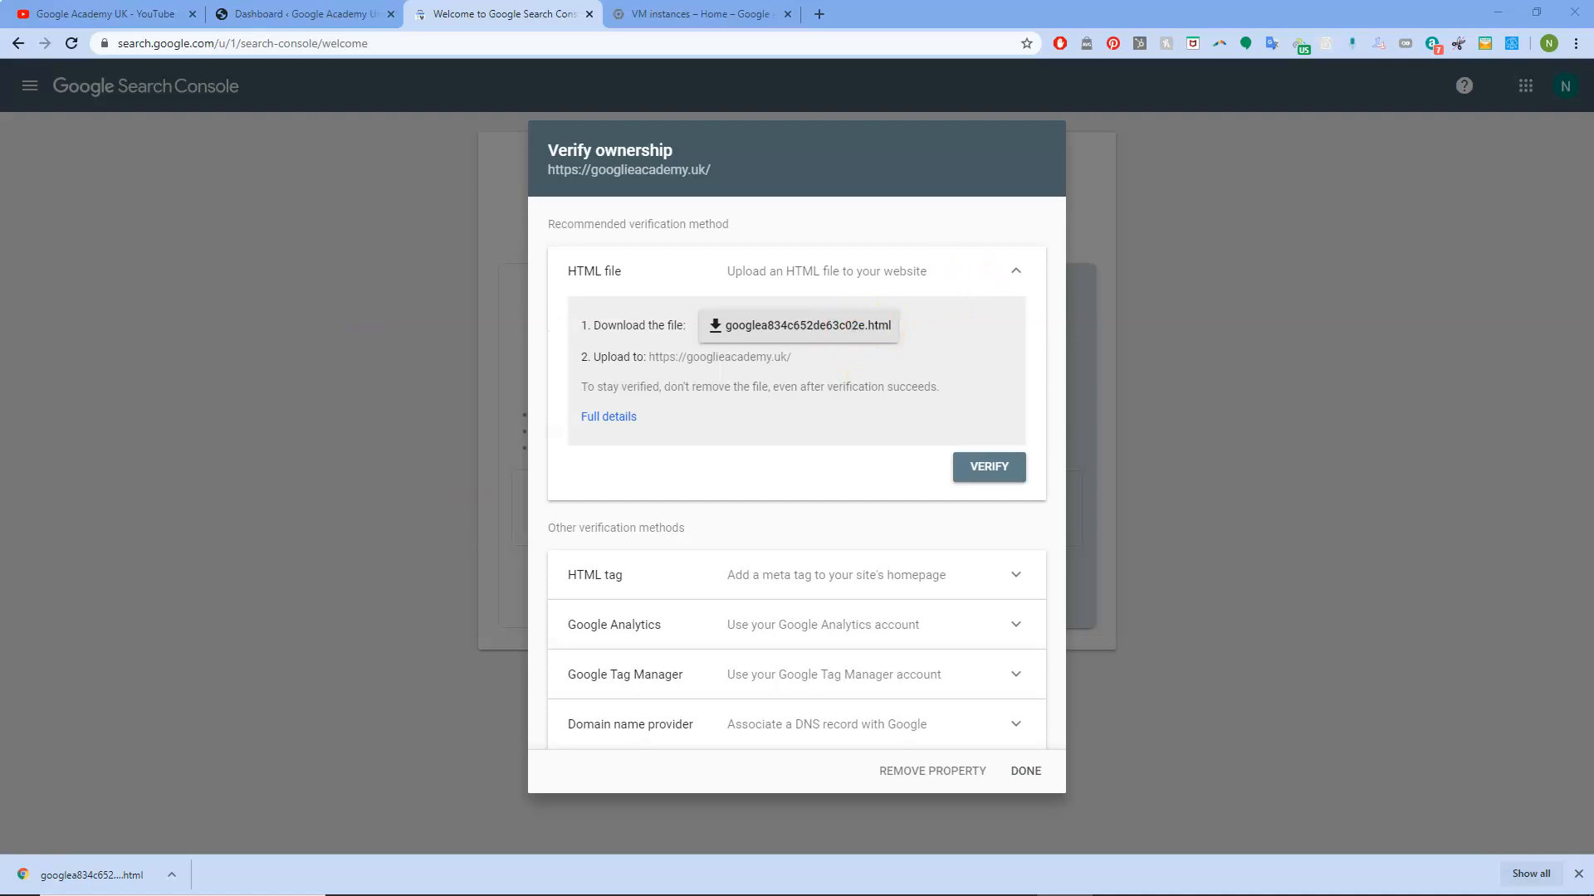
{"action": "left_click_drag", "start_coordinate": [0, 249], "coordinate": [846, 169]}
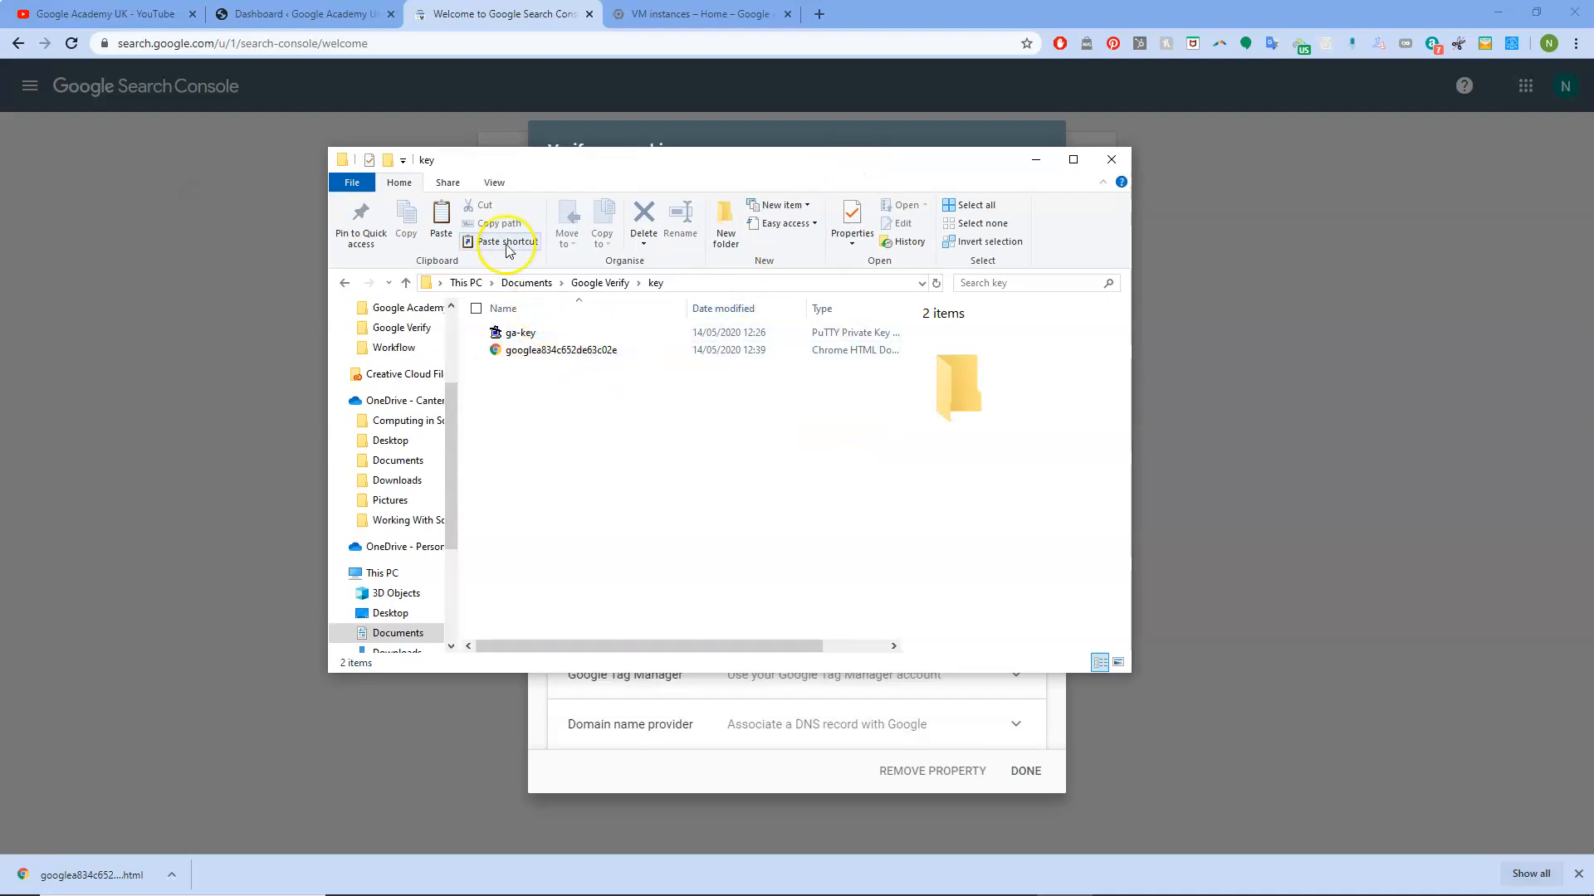
{"action": "left_click", "coordinate": [620, 355]}
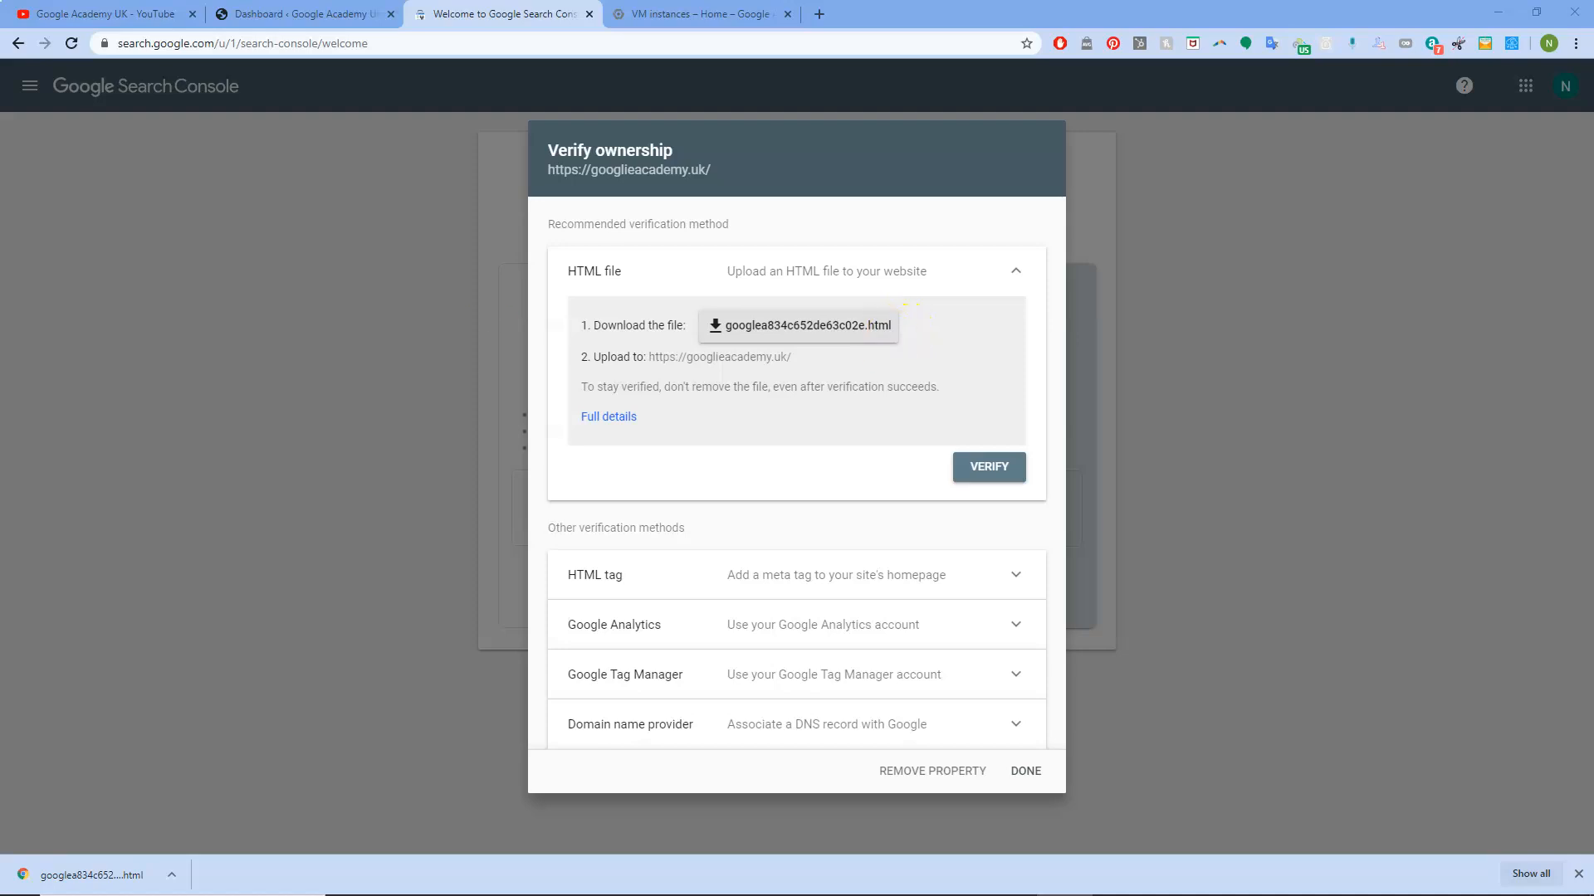
Step: Switch to the Google Cloud Platform project, open its Compute Engine instances, and start an SSH session on ga-site
{"action": "mouse_move", "coordinate": [885, 892]}
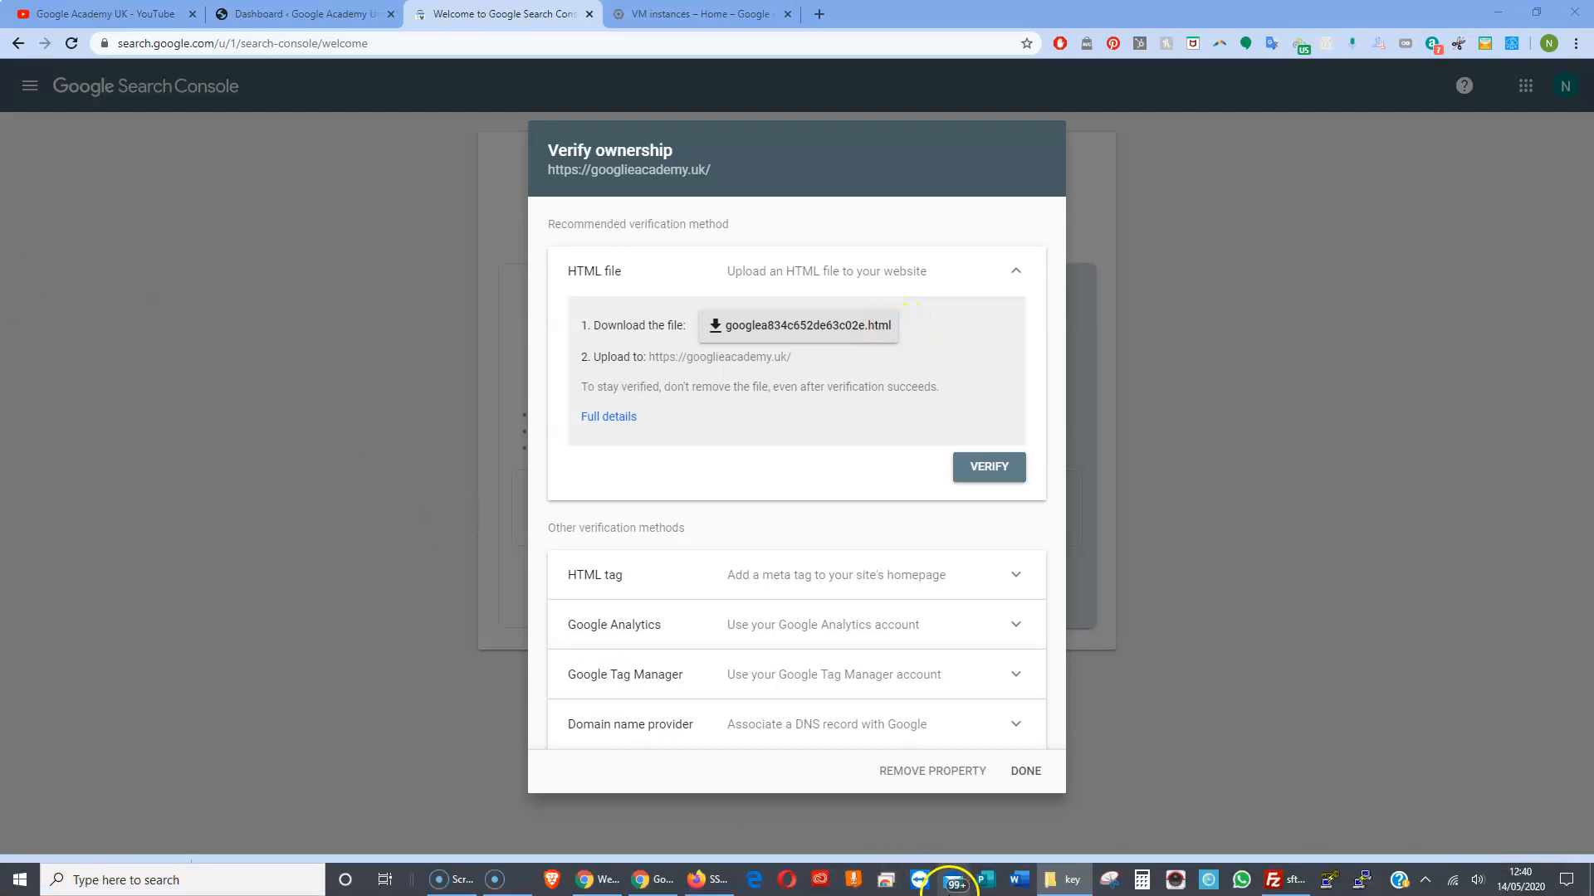
{"action": "mouse_move", "coordinate": [1270, 889]}
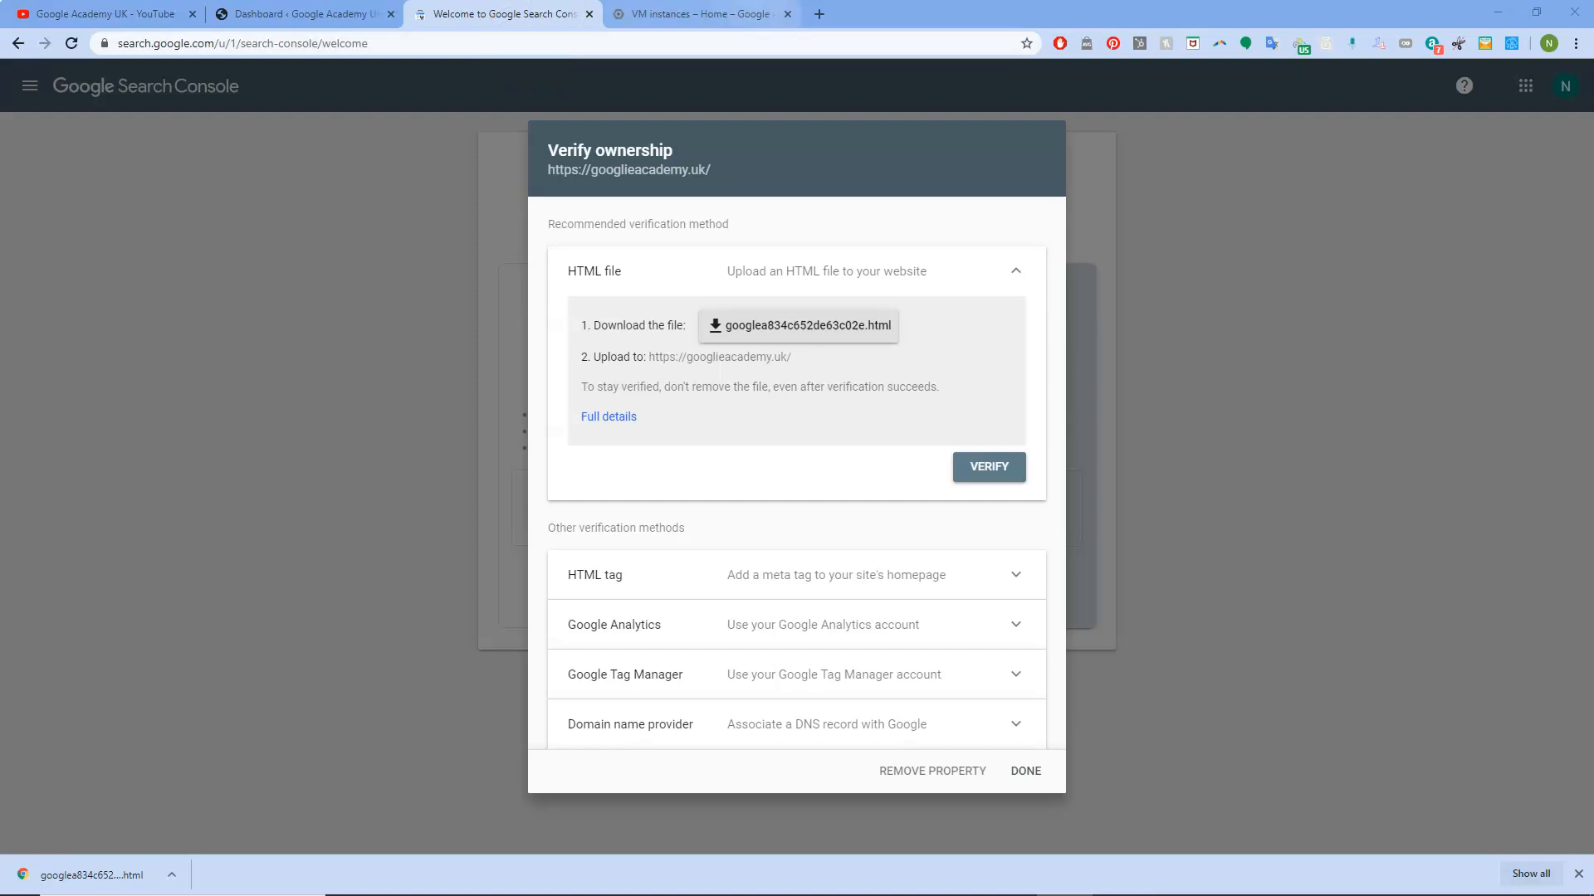
{"action": "left_click", "coordinate": [674, 12]}
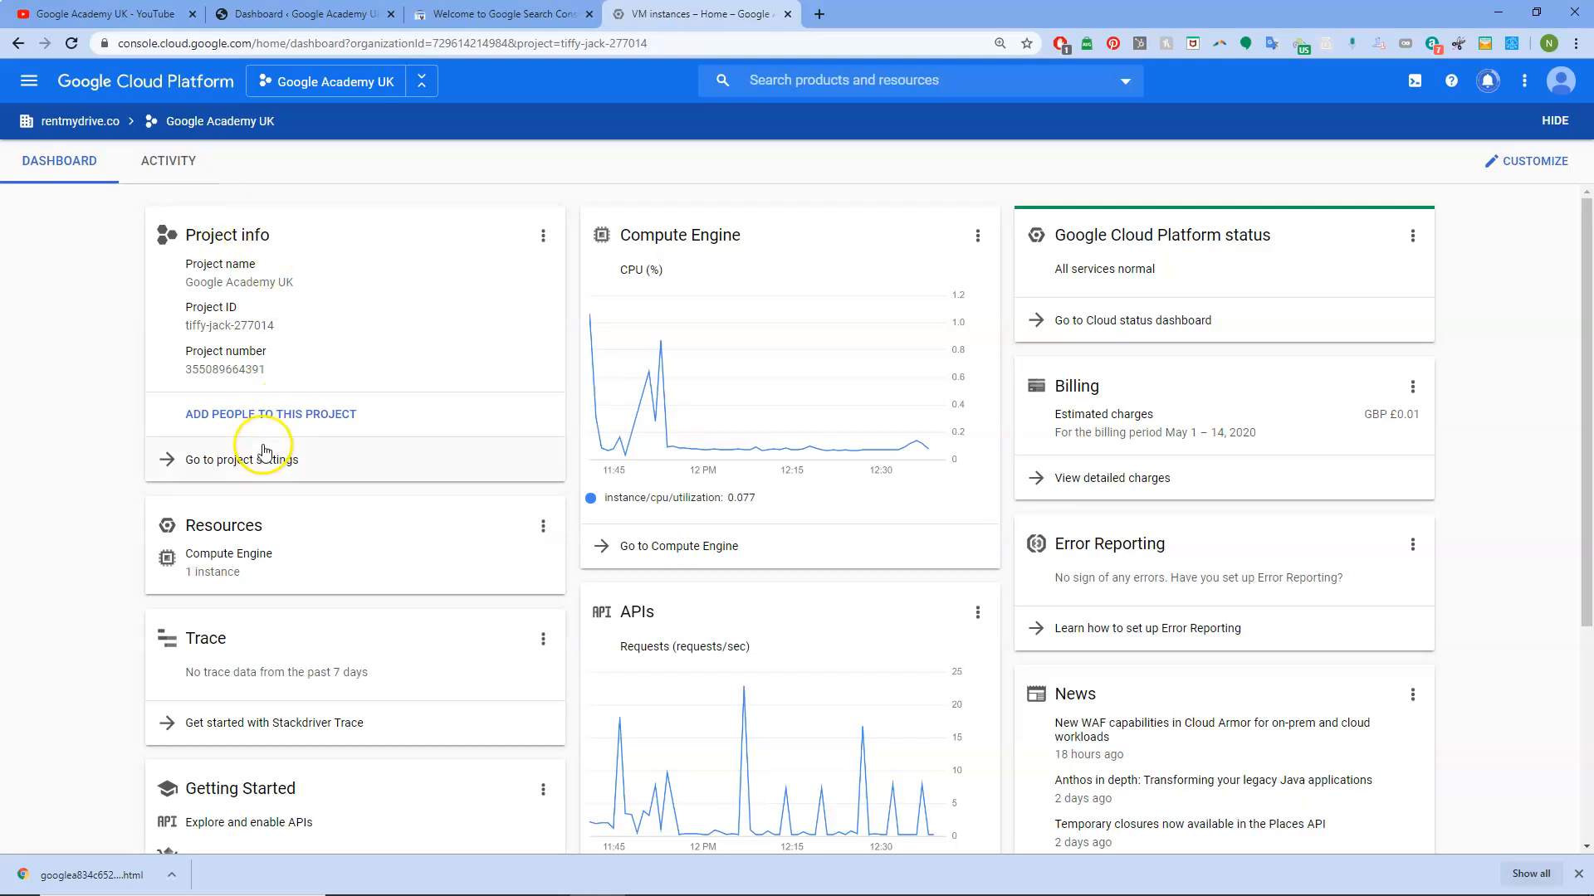
{"action": "left_click", "coordinate": [220, 564]}
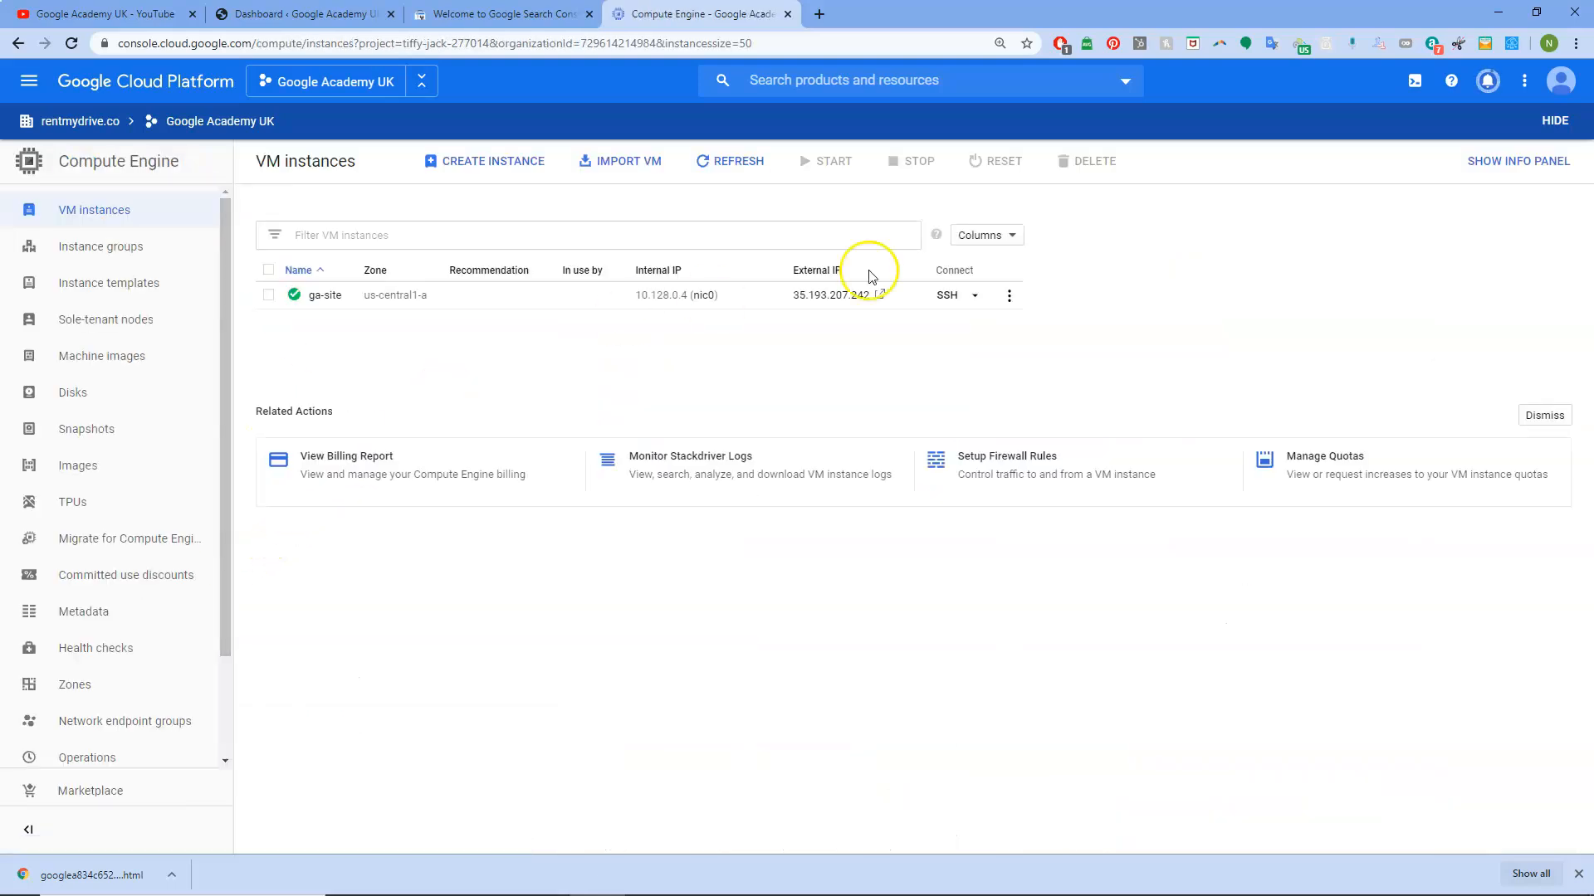
{"action": "left_click", "coordinate": [946, 296]}
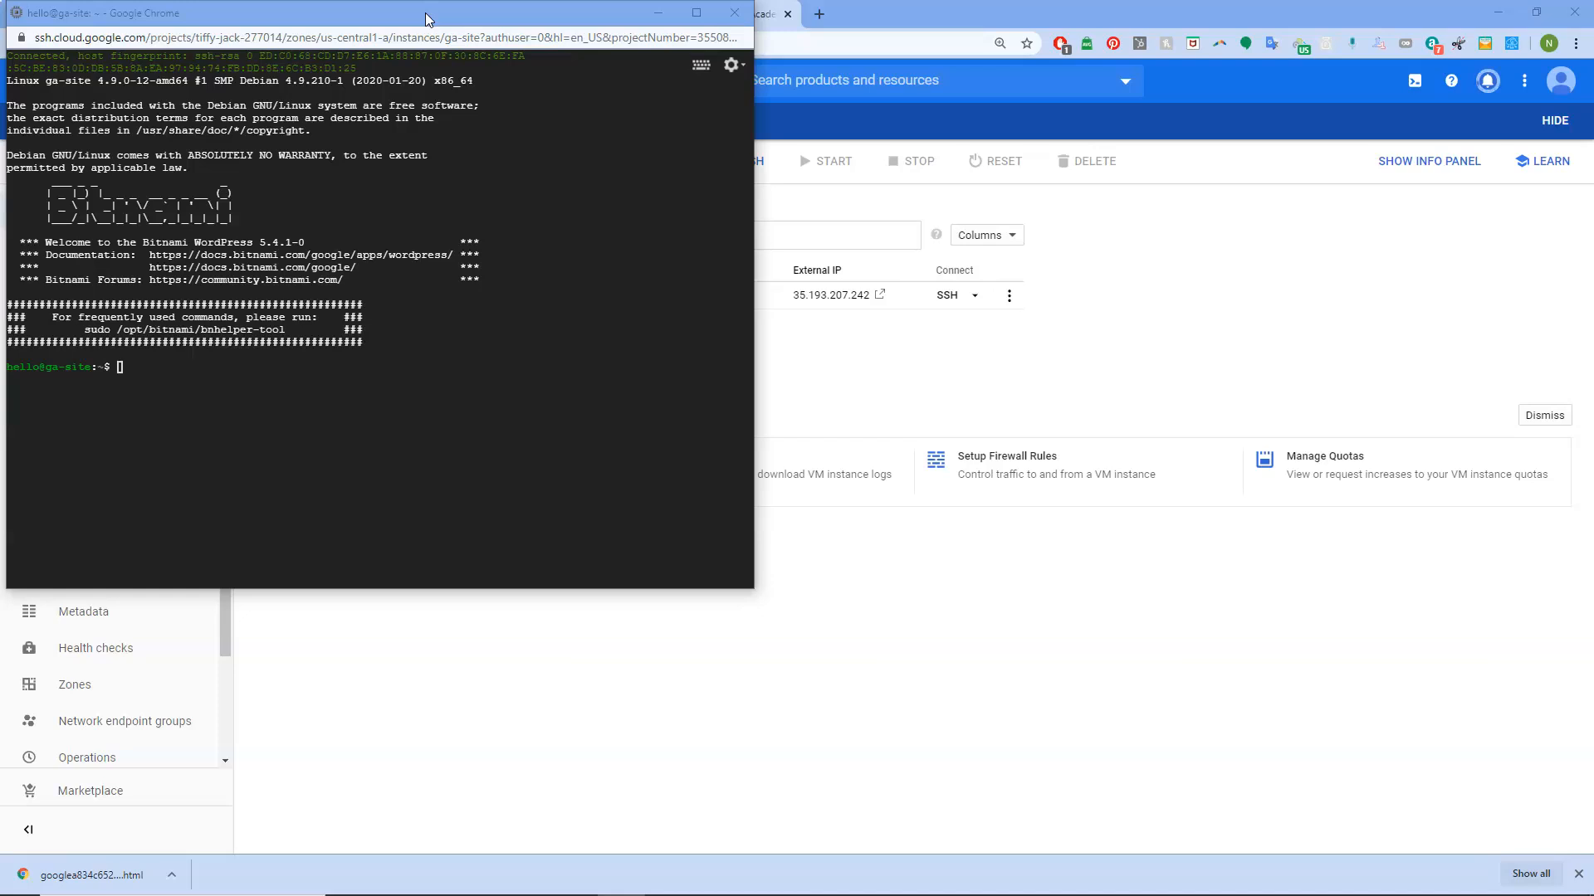
Step: Open up permissions on the WordPress web folder by running "sudo chmod 777 /opt/bitnami/apps/wordpress/htdocs"
{"action": "left_click", "coordinate": [202, 376]}
{"action": "type", "text": "sudo chmpod"}
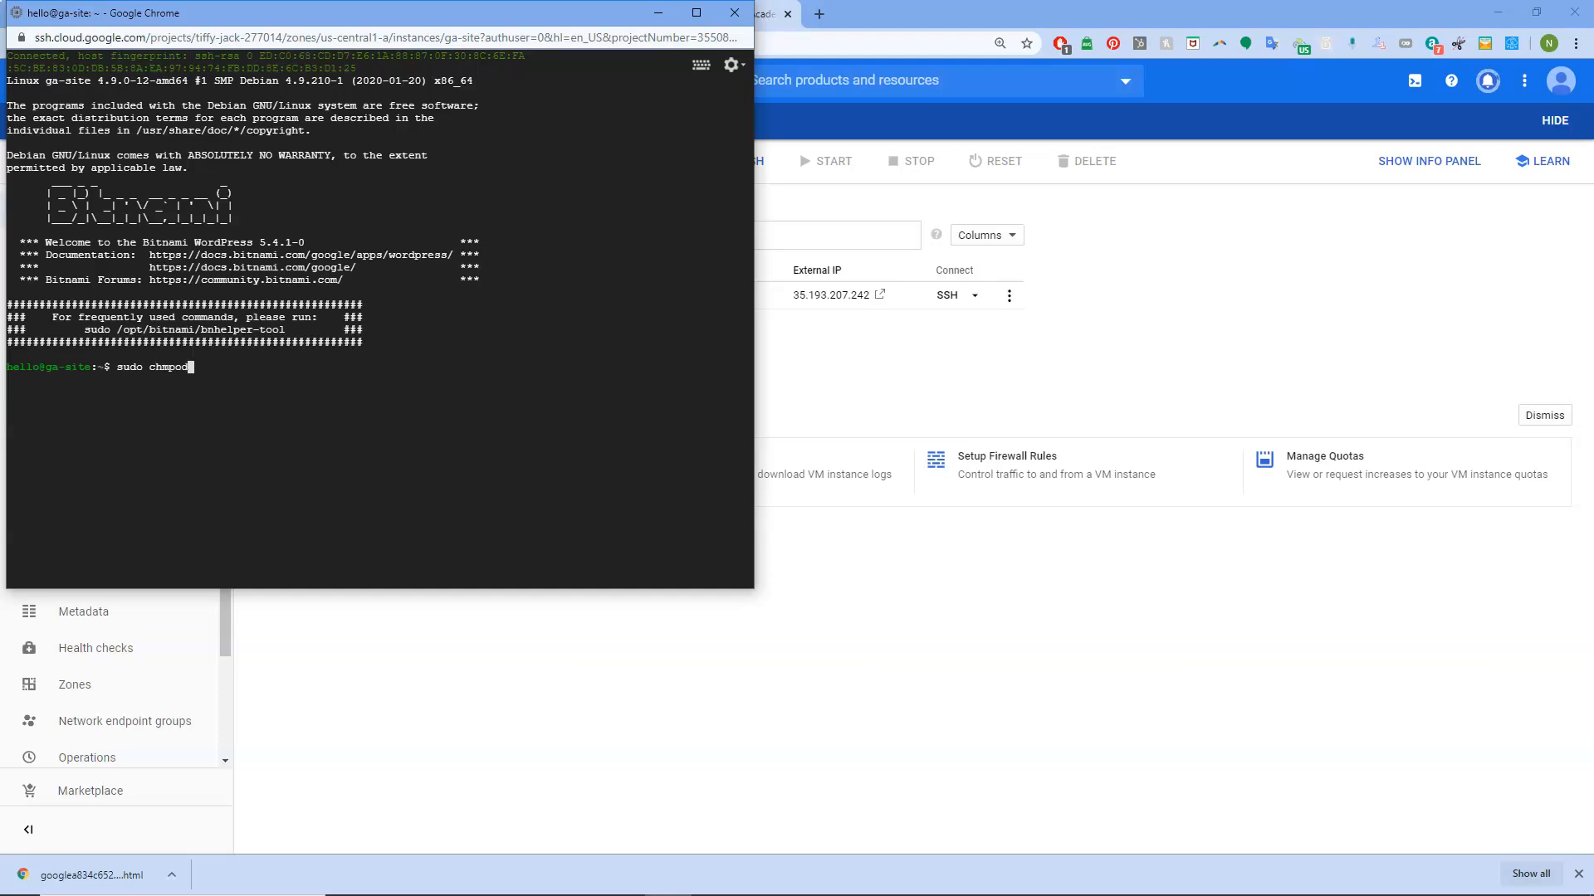
{"action": "key", "text": "BackSpace"}
{"action": "key", "text": "BackSpace"}
{"action": "type", "text": "777"}
{"action": "type", "text": "/opt/bitnami/apps/wordpress/htdocs"}
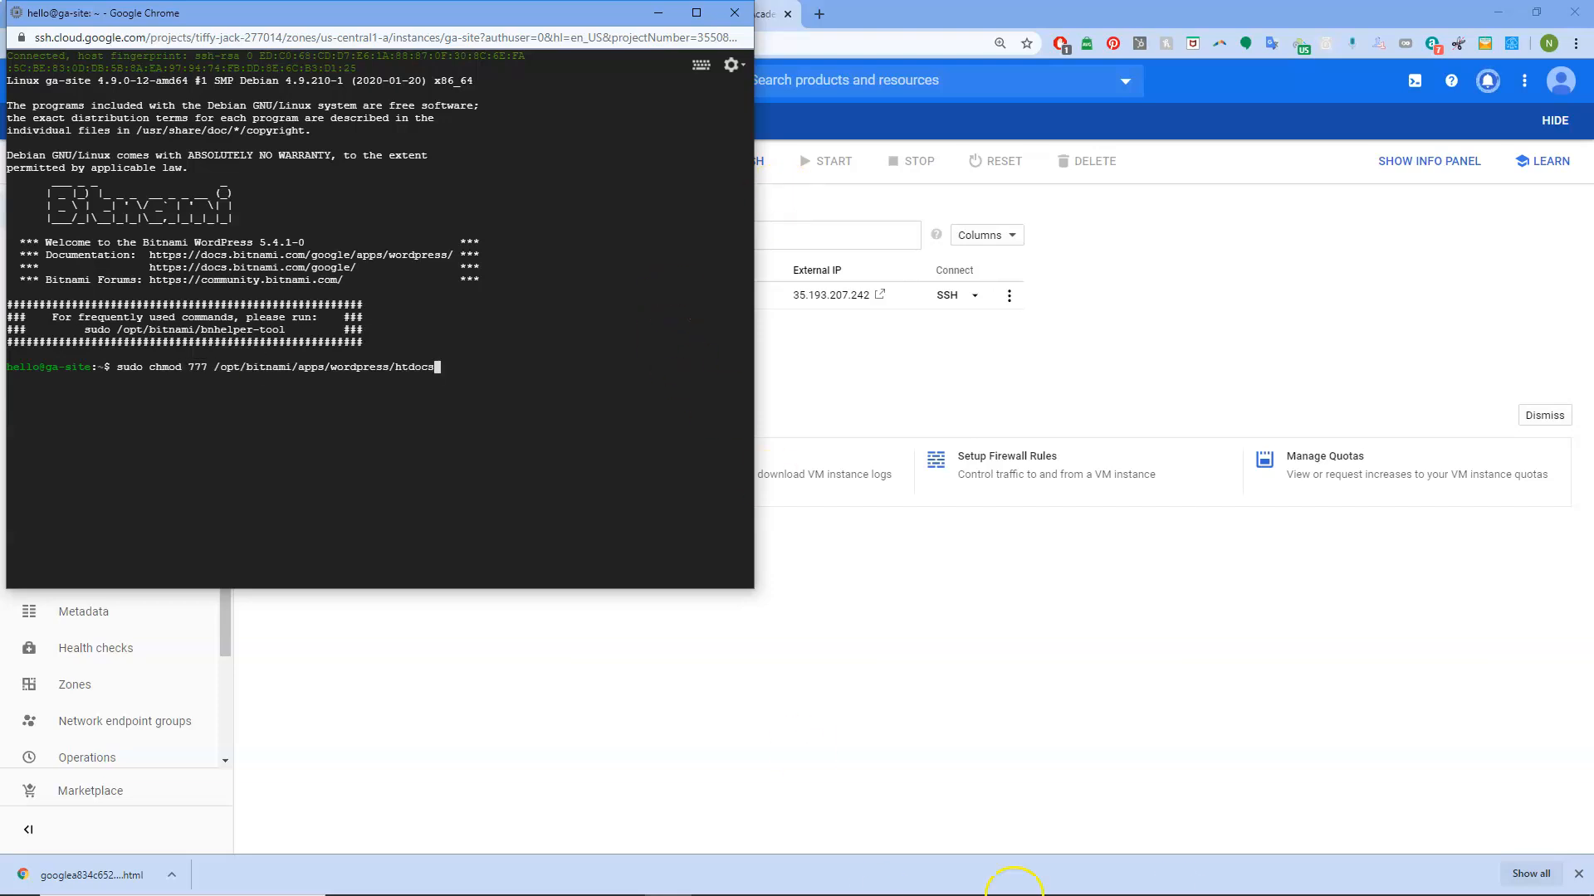
{"action": "mouse_move", "coordinate": [1311, 854]}
{"action": "left_click", "coordinate": [1262, 880]}
{"action": "left_click", "coordinate": [462, 368]}
{"action": "key", "text": "Return"}
Step: Restart Apache on the server by running "sudo /opt/bitnami/ctlscript.sh restart apache"
{"action": "left_click", "coordinate": [621, 895]}
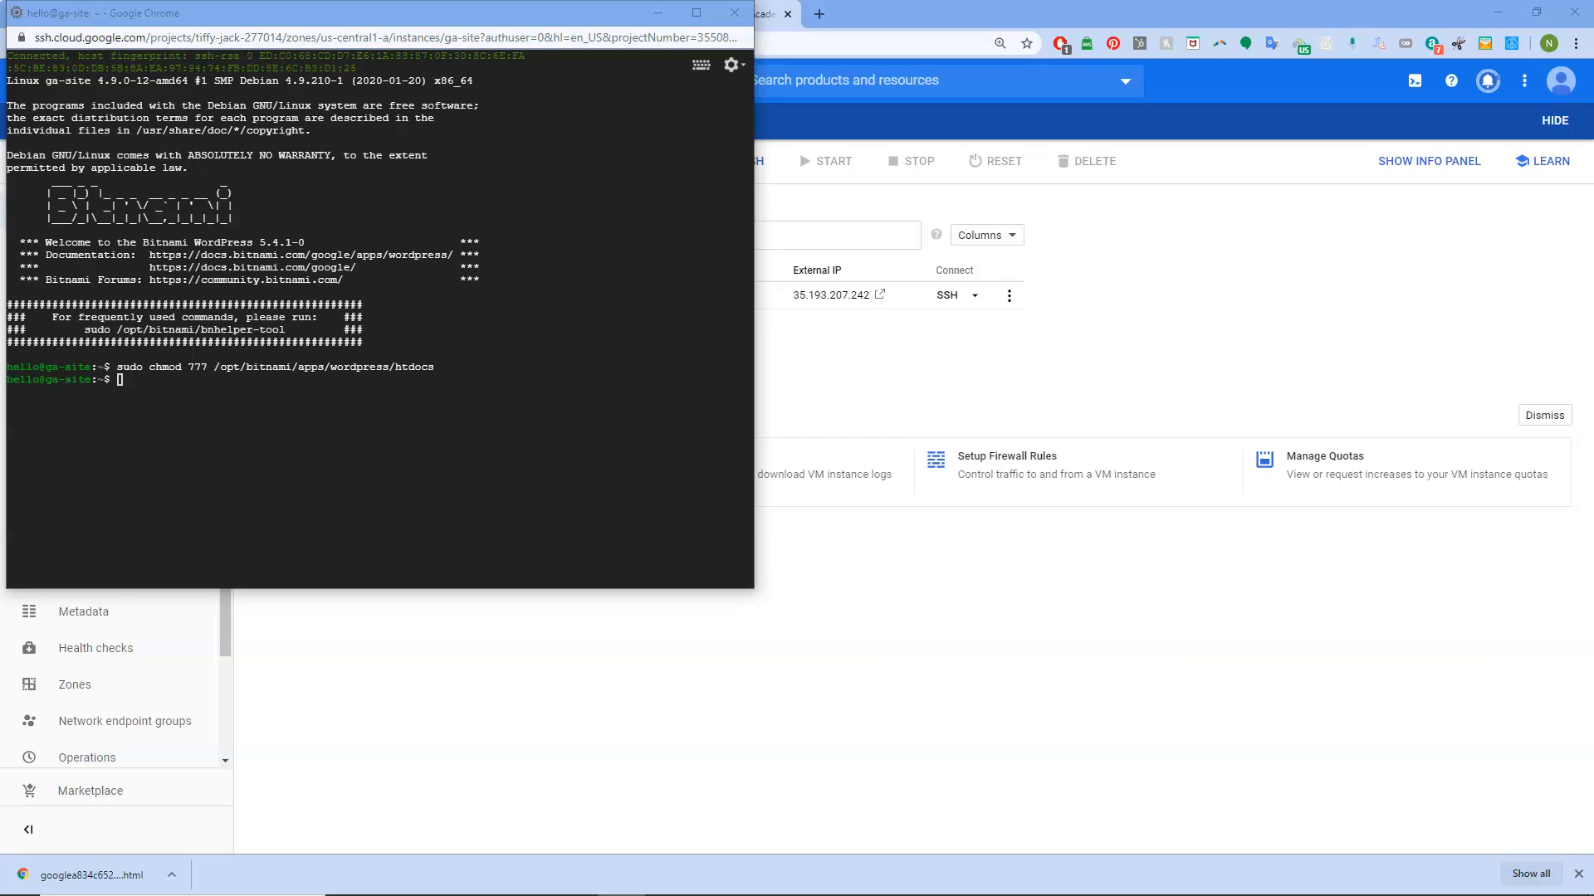
{"action": "left_click", "coordinate": [154, 386]}
{"action": "type", "text": "sudo /opt/bitnami/ctlscript.sh restart apache"}
{"action": "key", "text": "Return"}
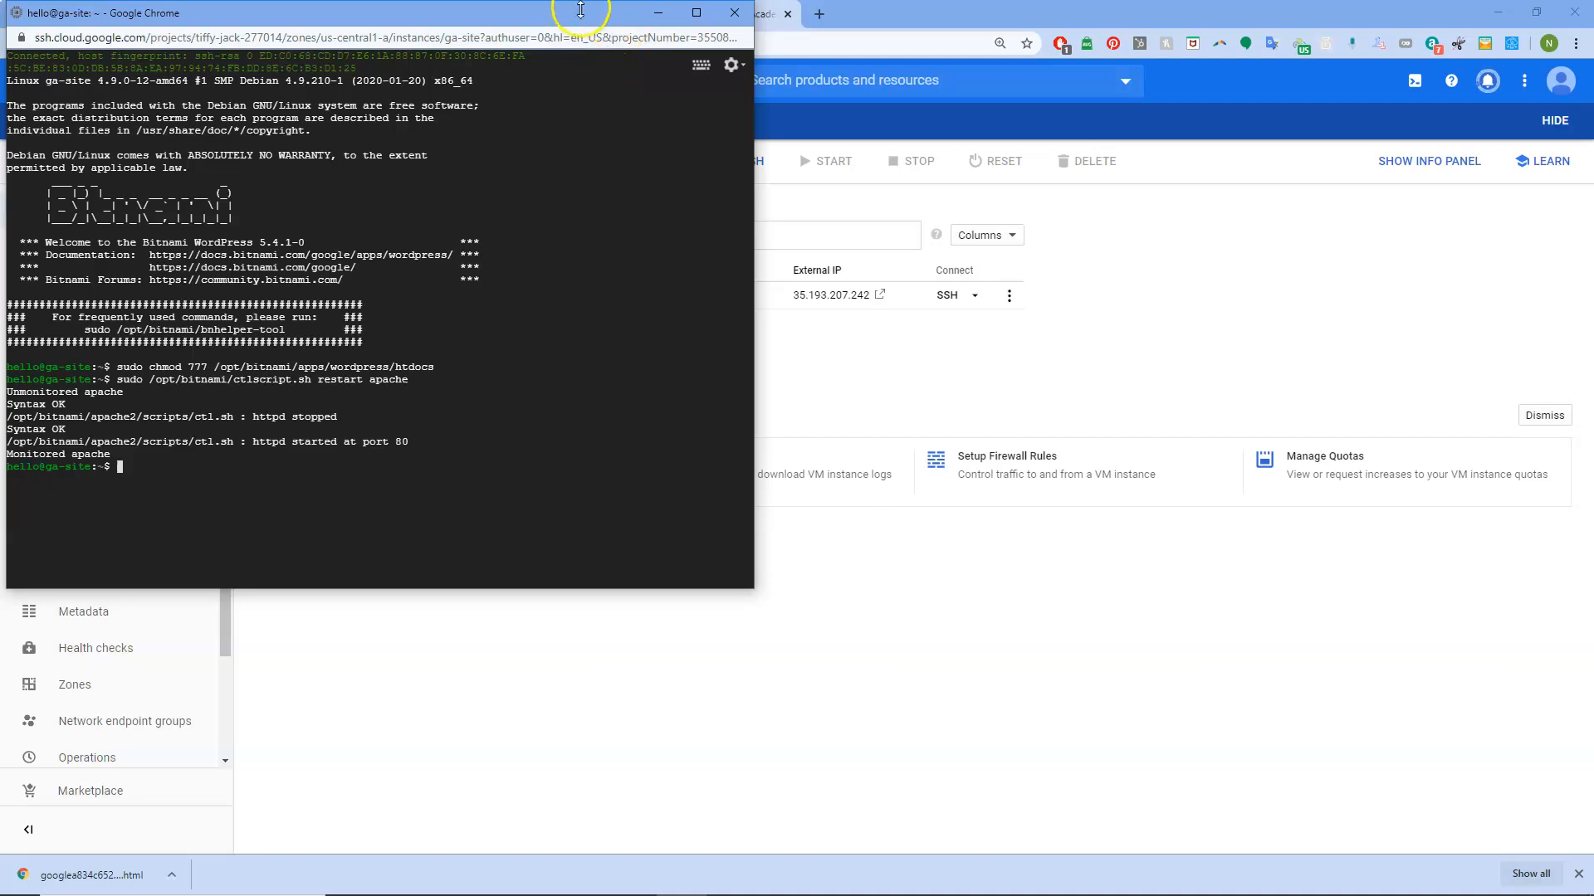
Step: Minimize the SSH session and switch to FileZilla, reconnecting to the server in the current tab and aborting the previous connection
{"action": "left_click", "coordinate": [658, 13]}
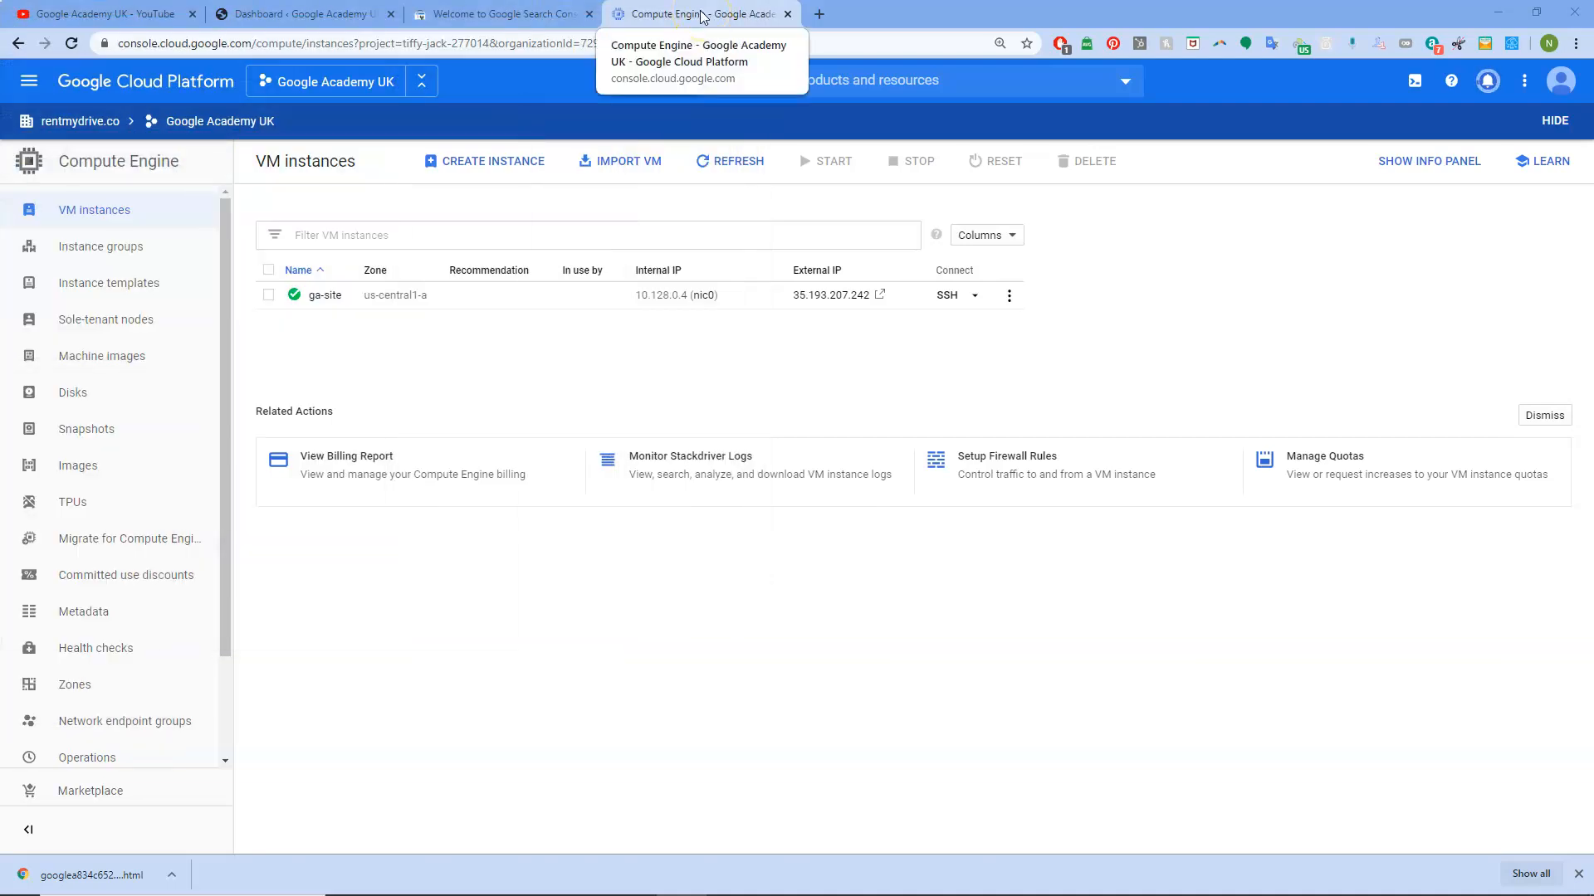
{"action": "mouse_move", "coordinate": [1480, 893]}
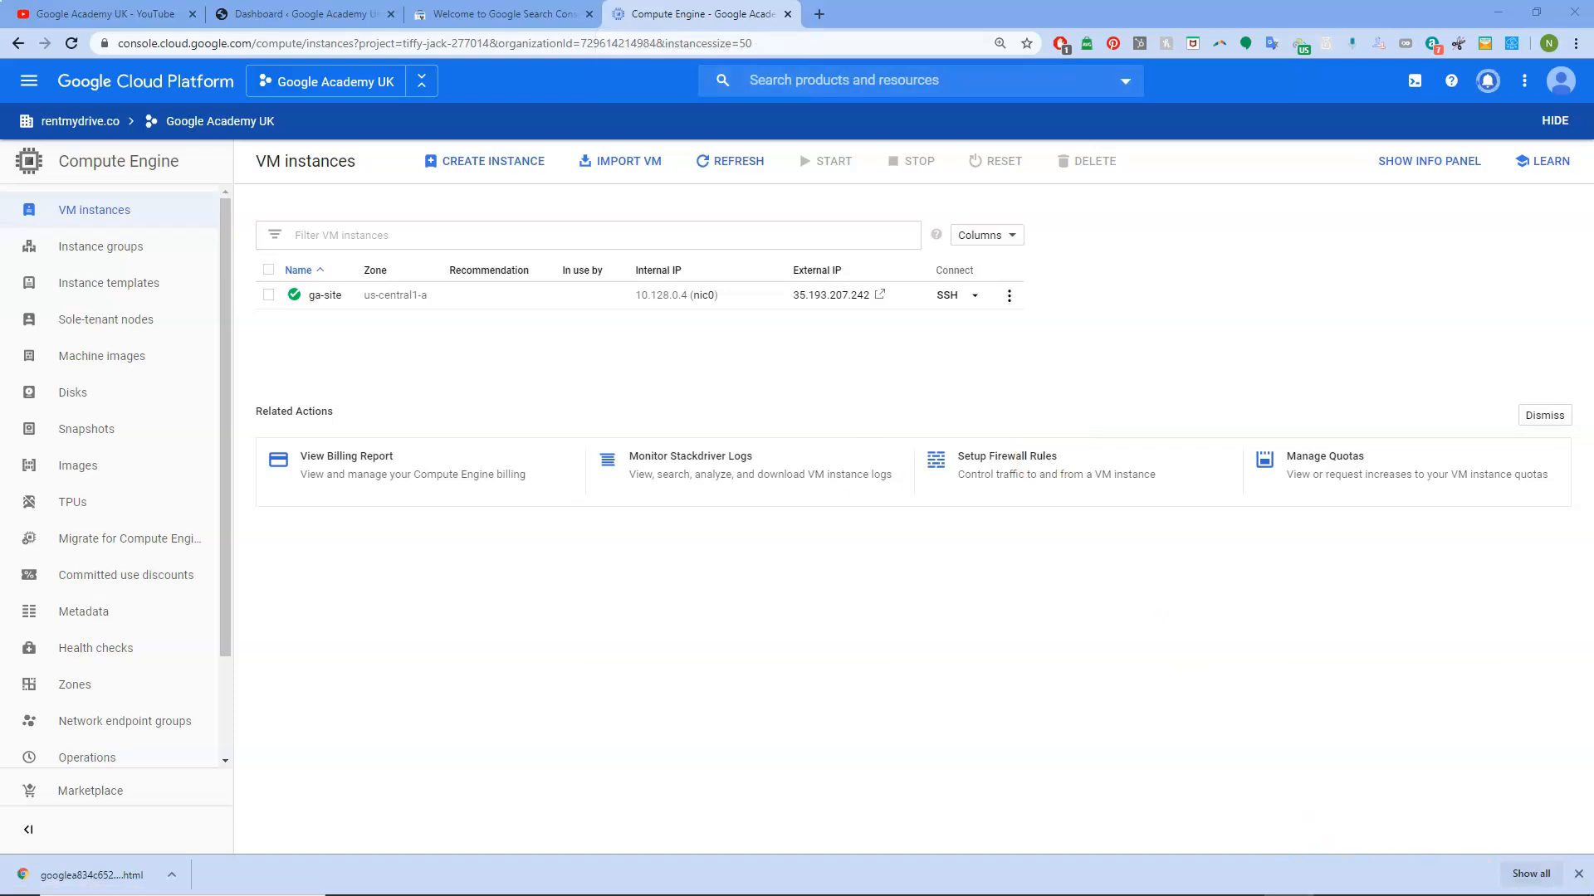
{"action": "key", "text": "alt+Tab"}
{"action": "left_click", "coordinate": [828, 142]}
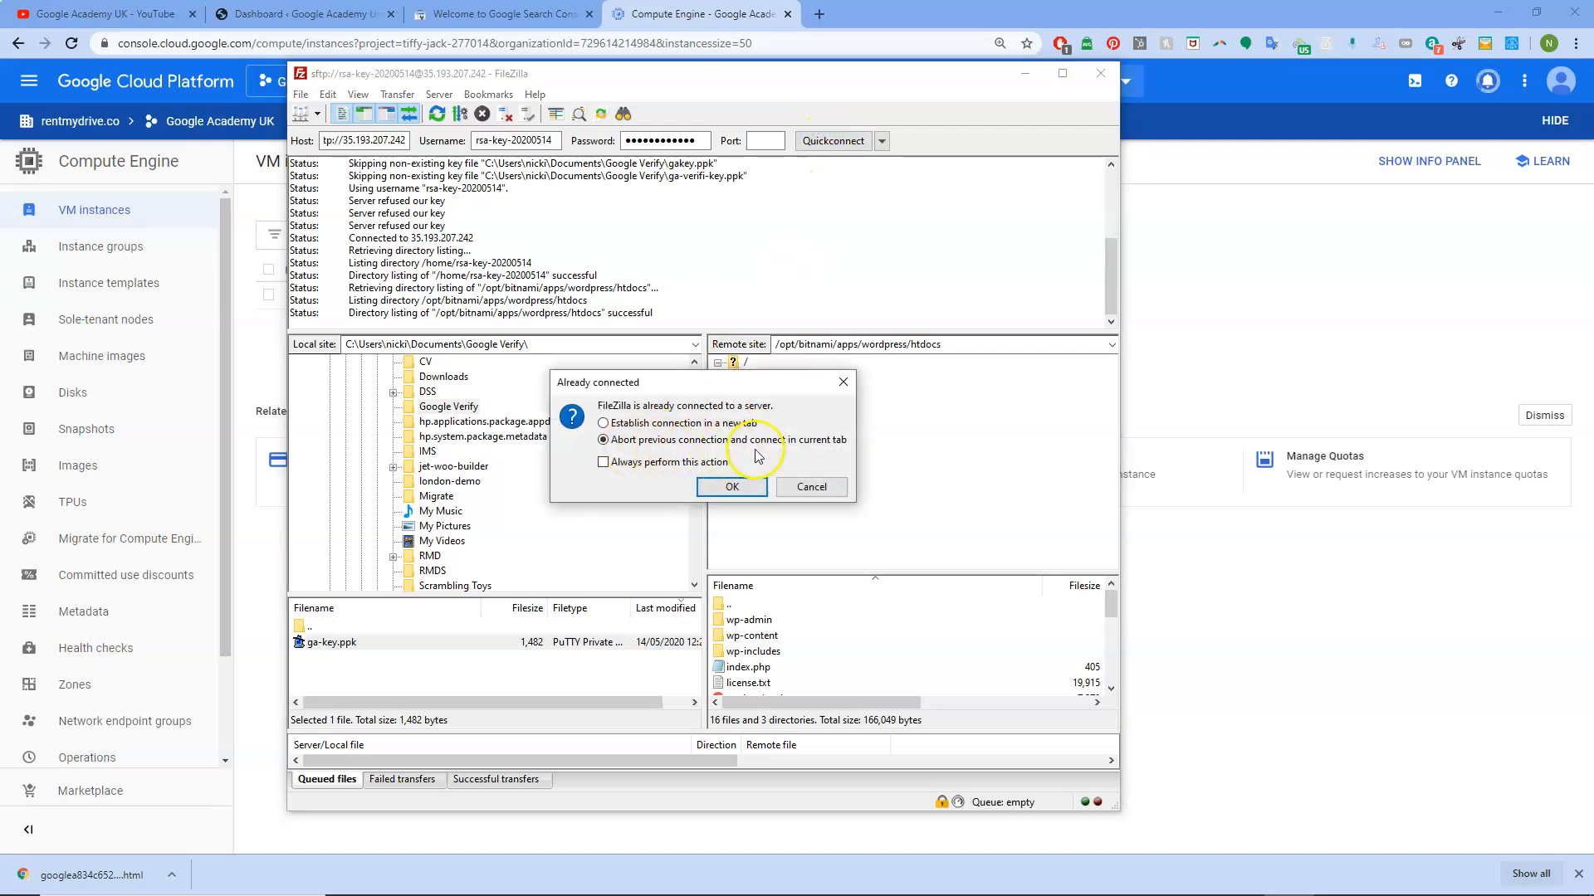
{"action": "left_click", "coordinate": [718, 490]}
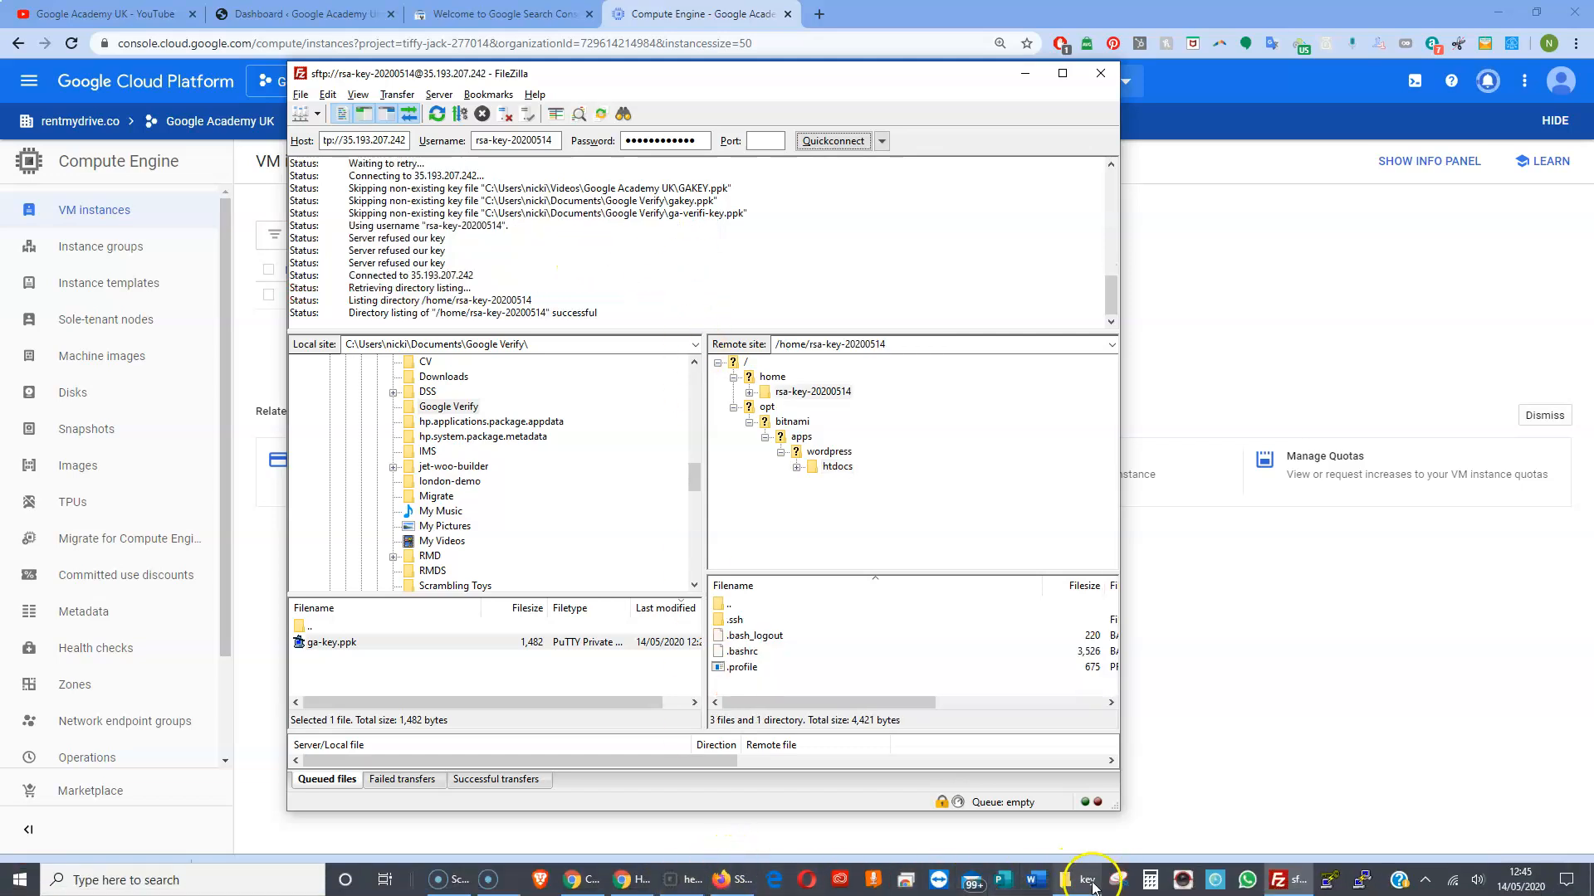
Step: Switch to File Explorer and check the contents of the key folder and its parent Google Verify folder
{"action": "left_click", "coordinate": [1083, 883]}
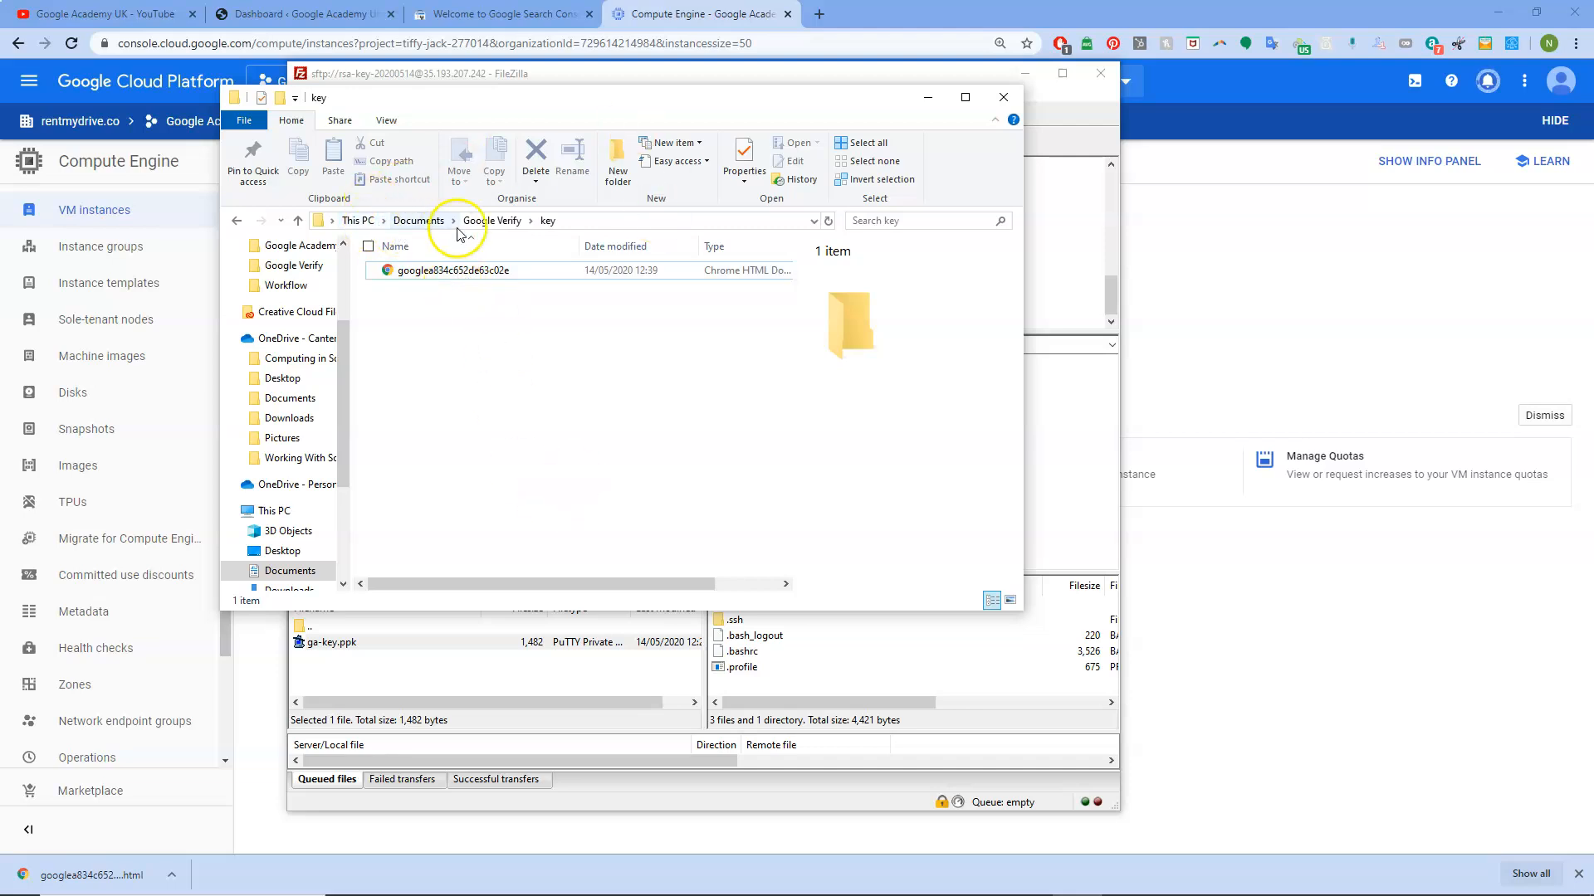
{"action": "left_click", "coordinate": [498, 221]}
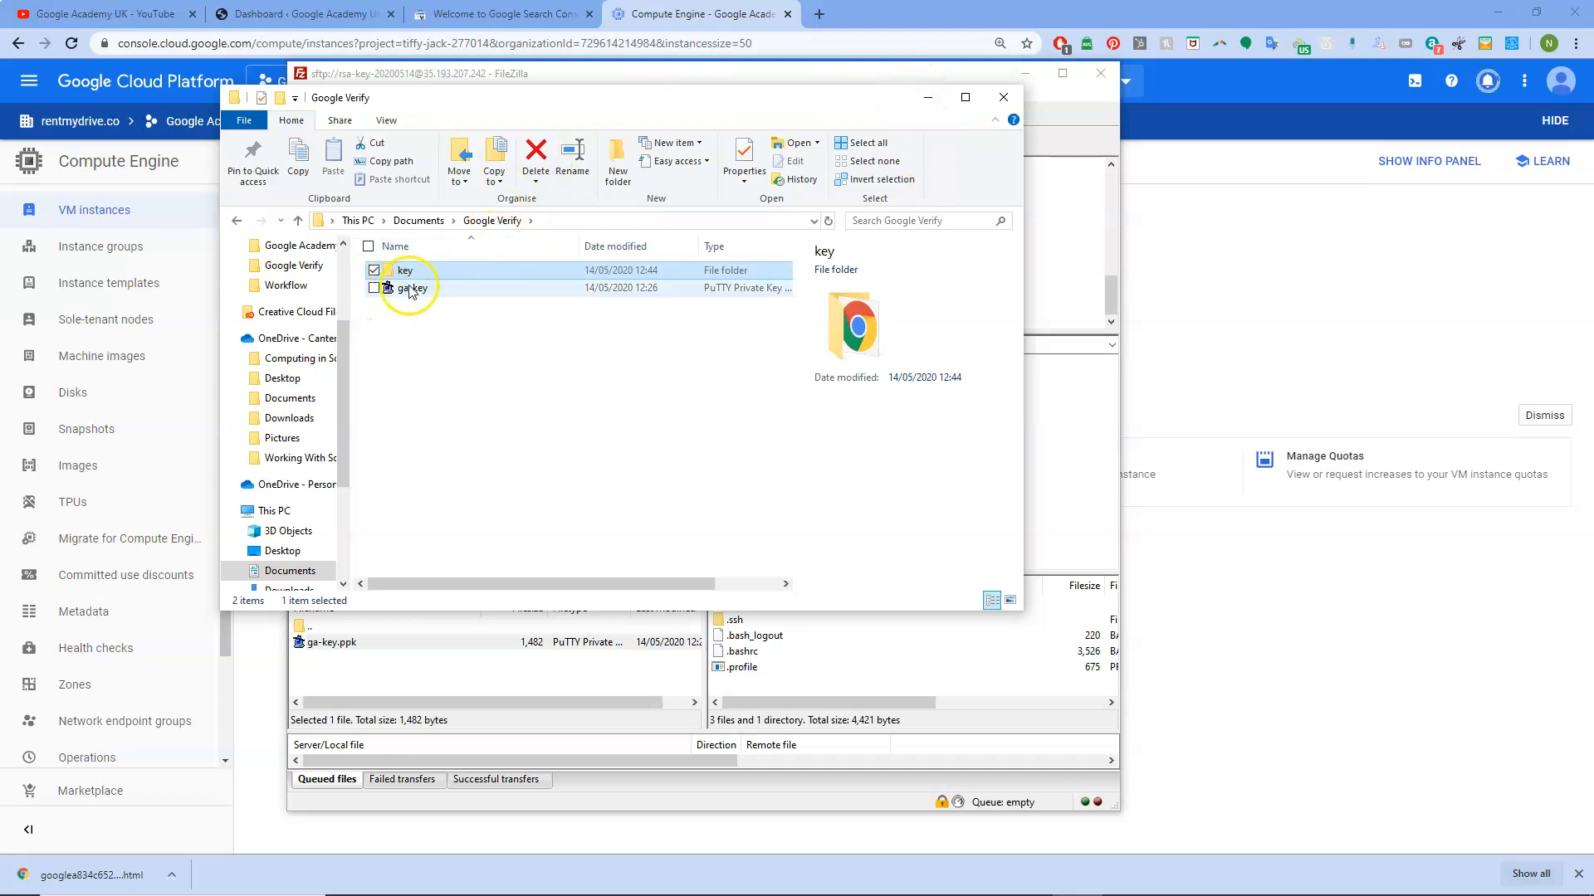
{"action": "left_click_drag", "start_coordinate": [796, 100], "coordinate": [0, 179]}
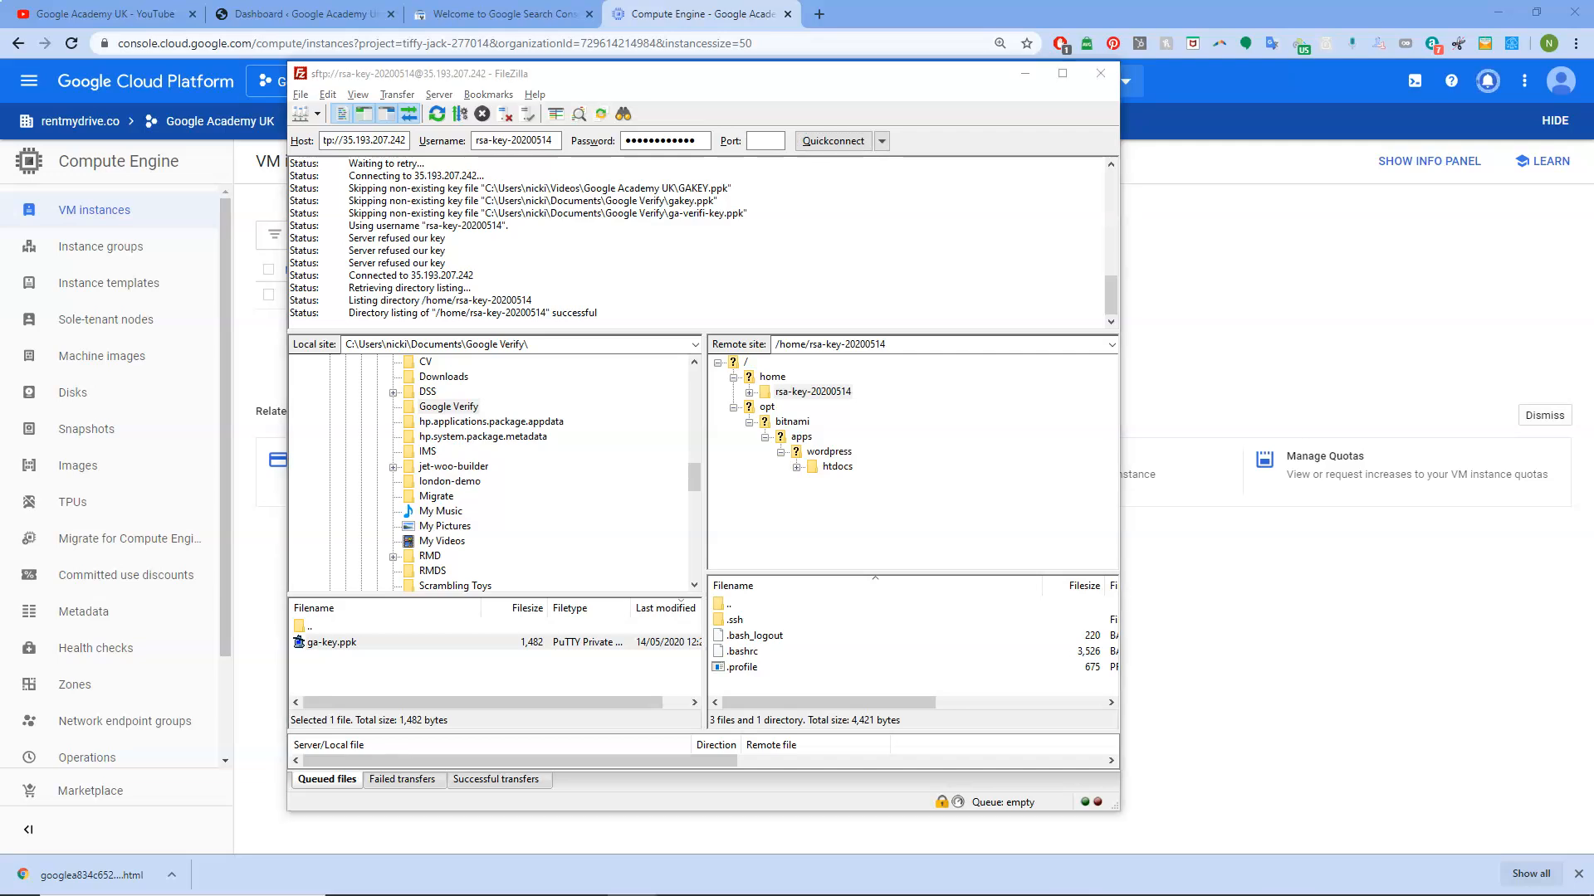
Step: Set FileZilla's remote directory to /opt/bitnami/apps/wordpress/htdocs
{"action": "left_click", "coordinate": [901, 341]}
{"action": "type", "text": "/opt/bitnami/apps/wordpress/htdocs"}
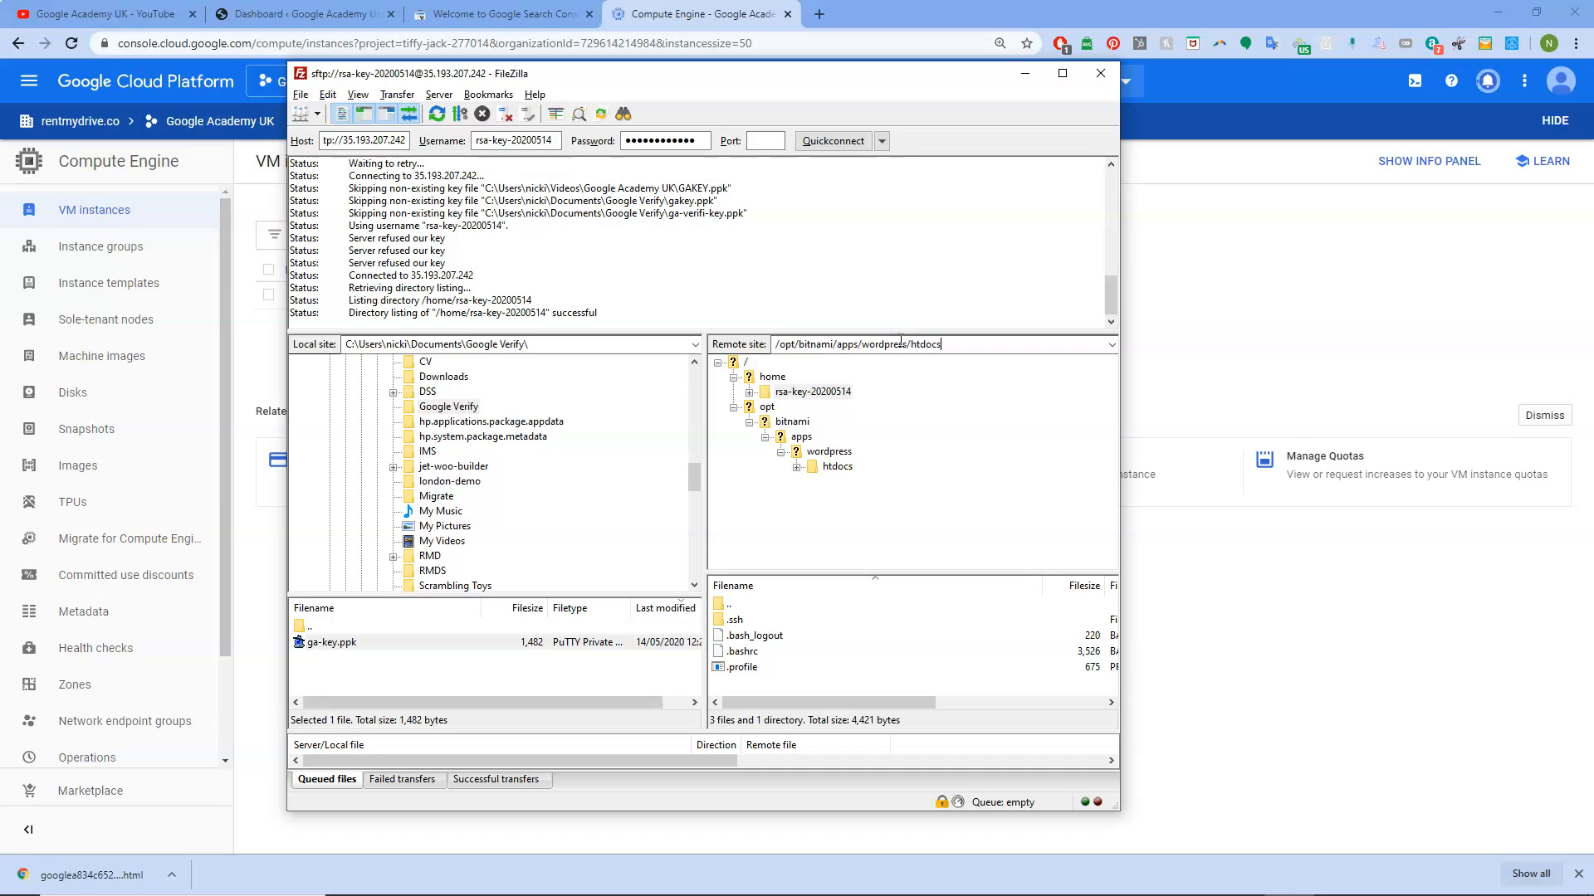
{"action": "key", "text": "Return"}
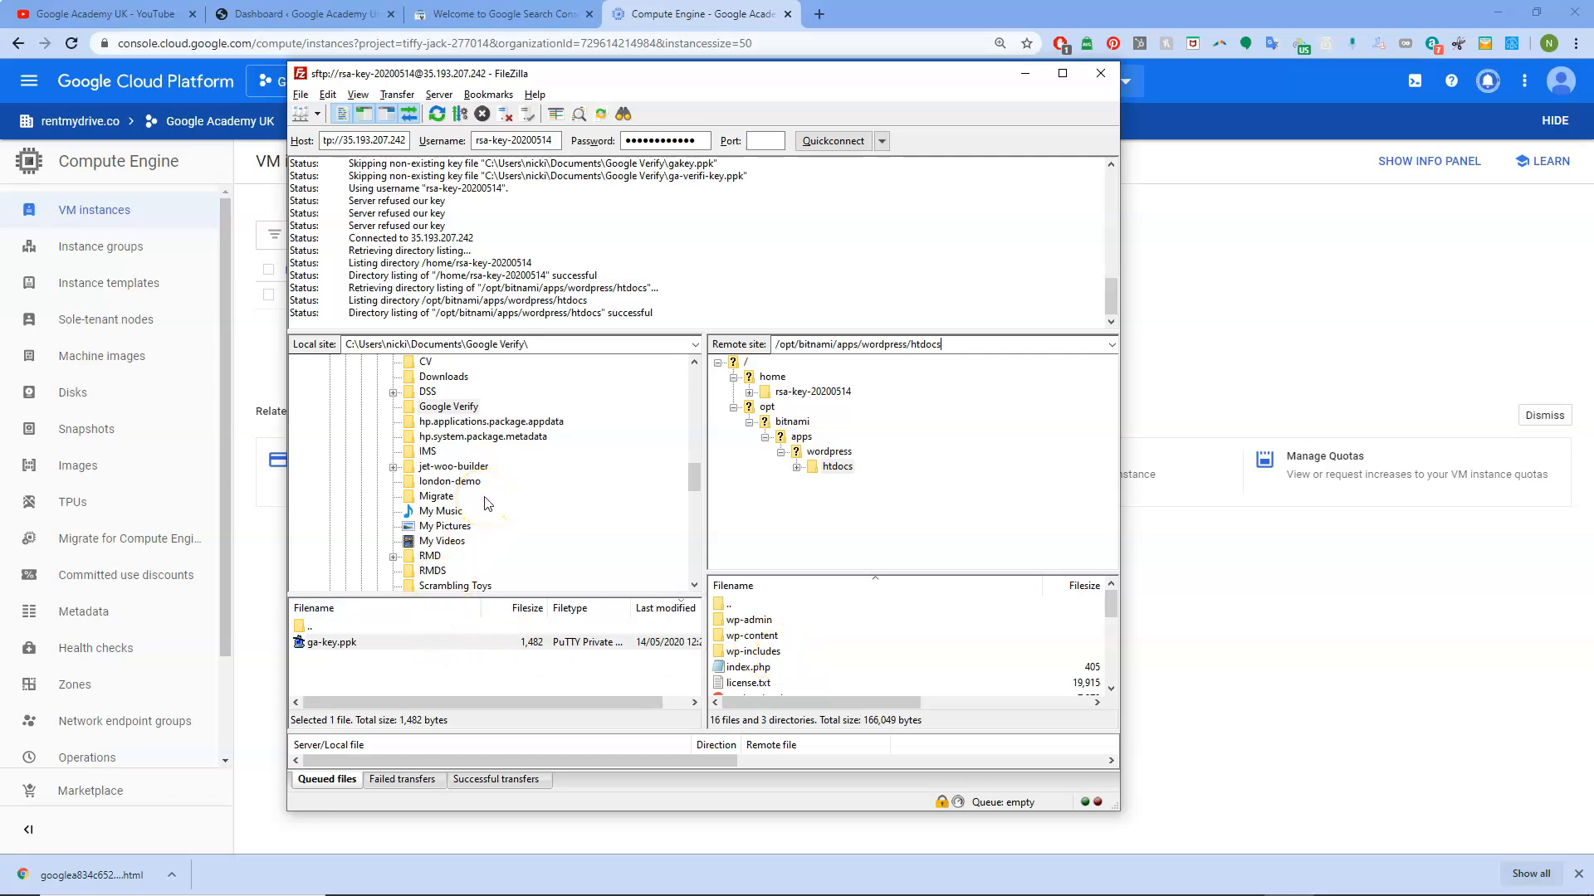
Step: Refresh the local Google Verify folder, open its key subfolder and upload the Google verification HTML file to the server's htdocs directory
{"action": "left_click", "coordinate": [408, 408]}
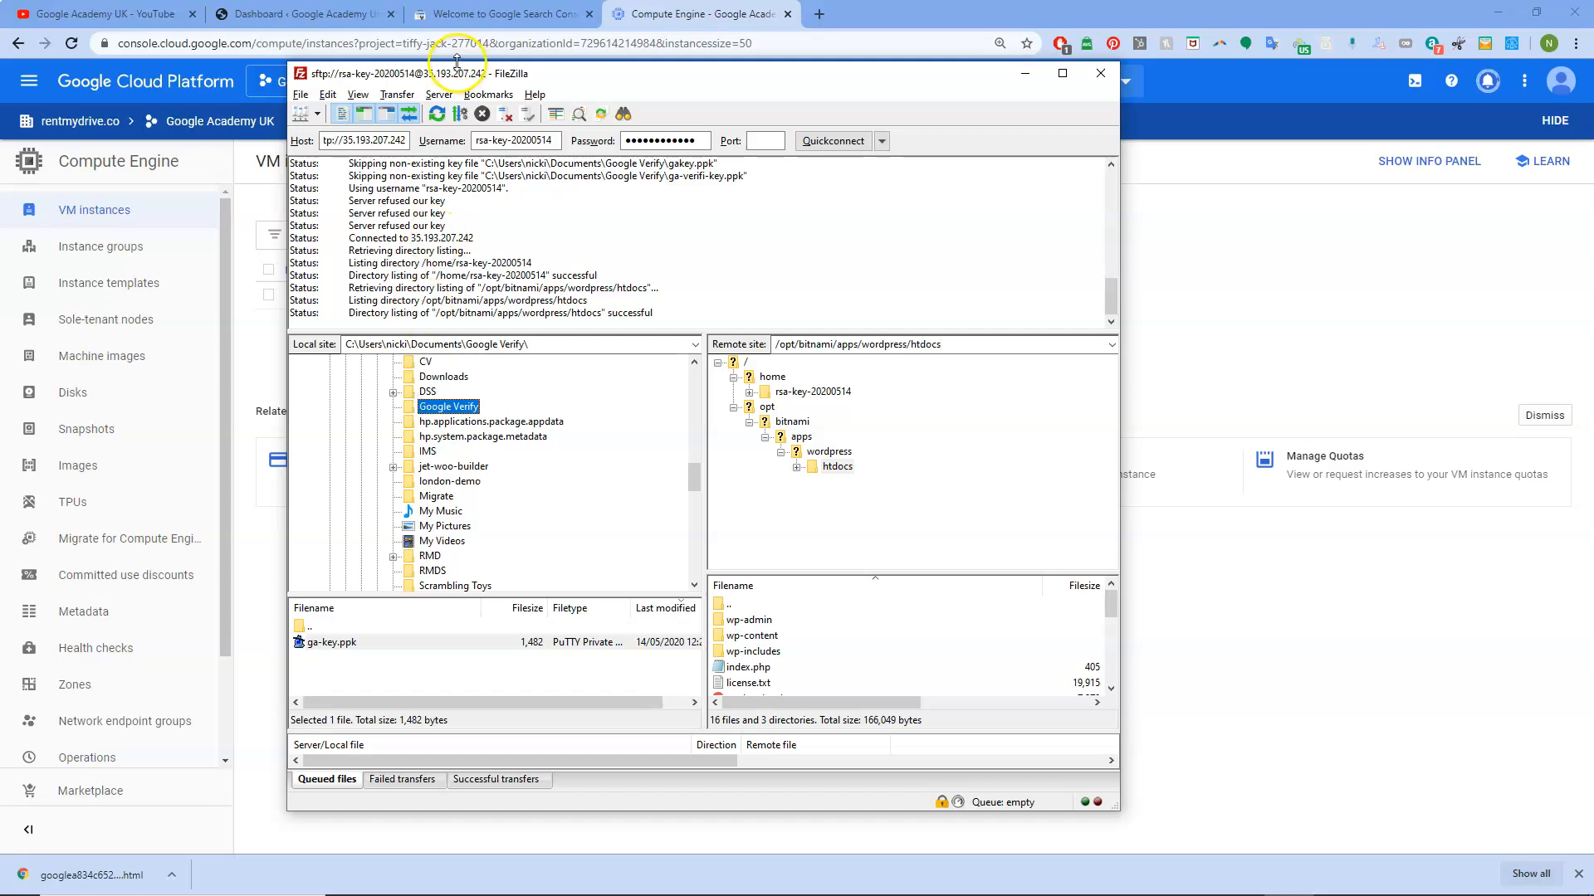
{"action": "left_click", "coordinate": [438, 115]}
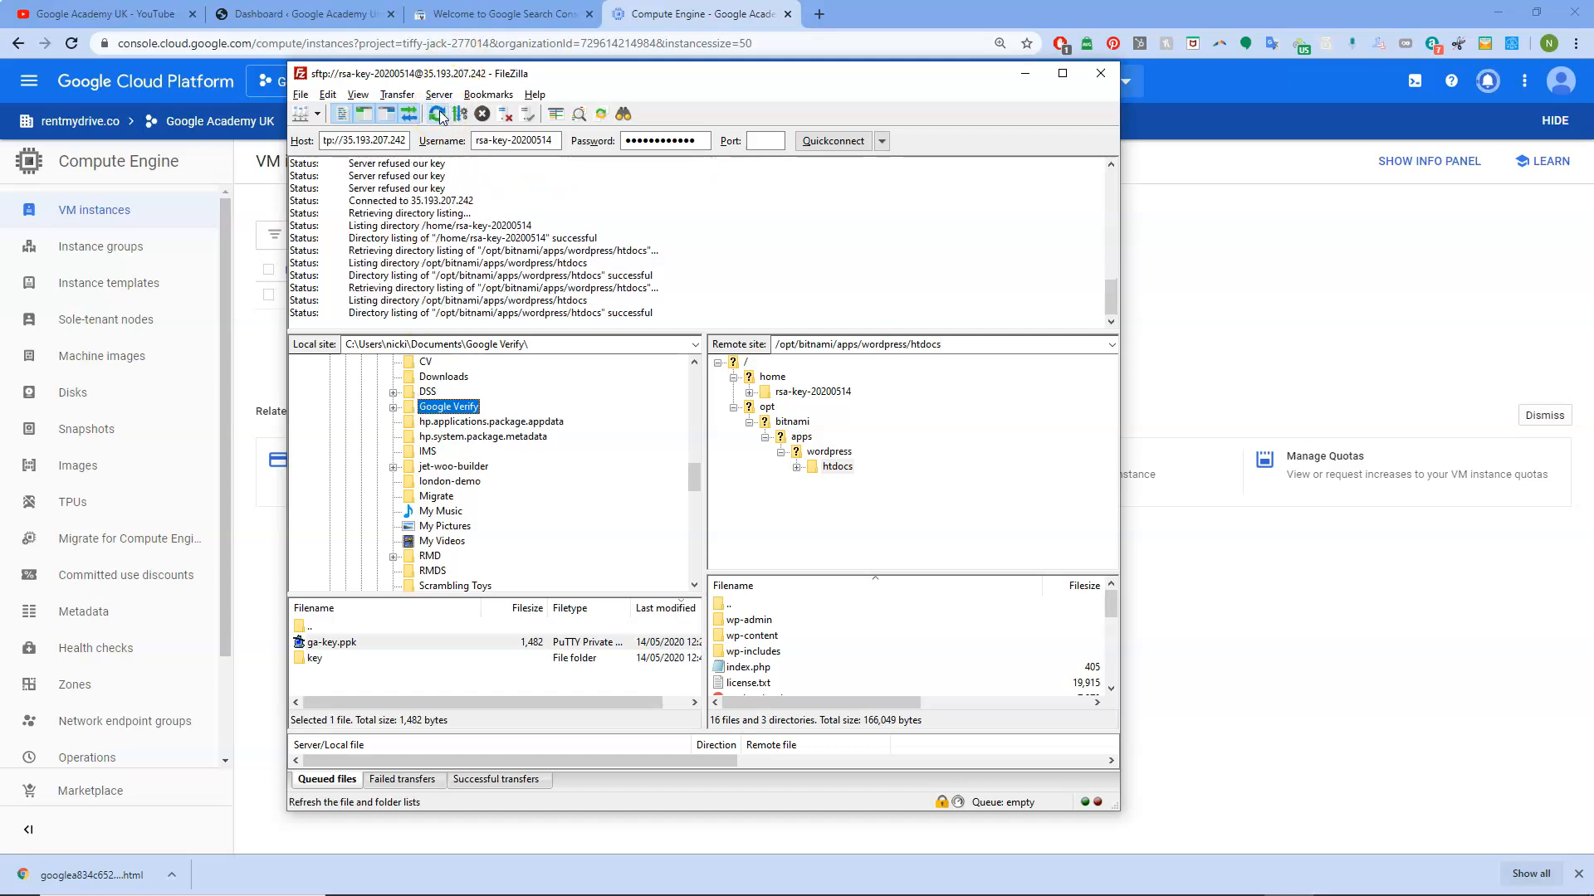
{"action": "double_click", "coordinate": [300, 657]}
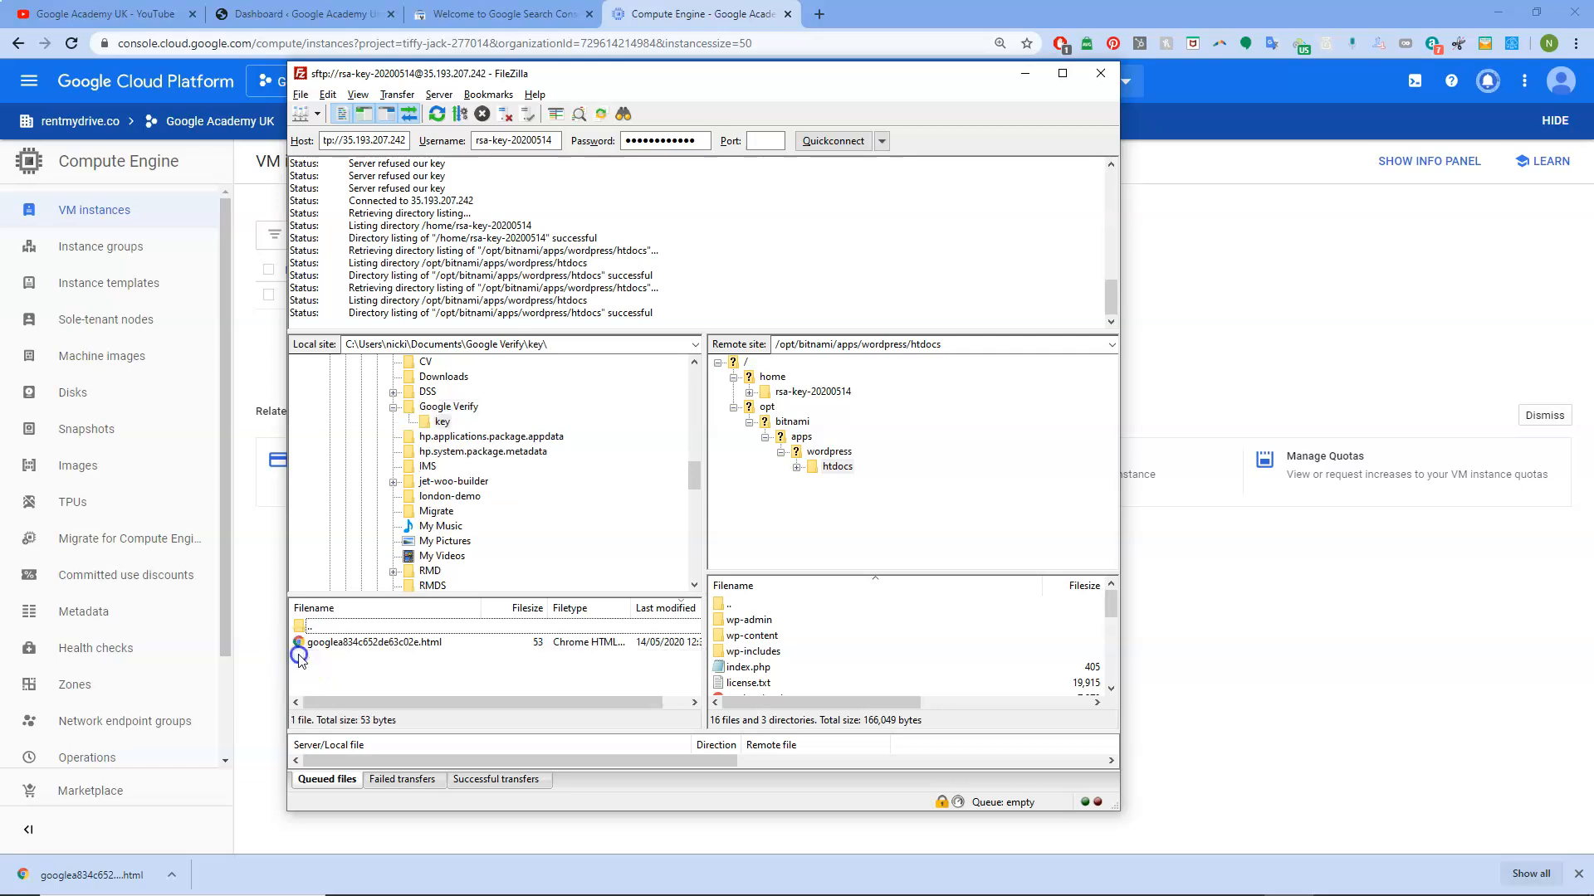
{"action": "left_click", "coordinate": [332, 643]}
{"action": "right_click", "coordinate": [338, 643]}
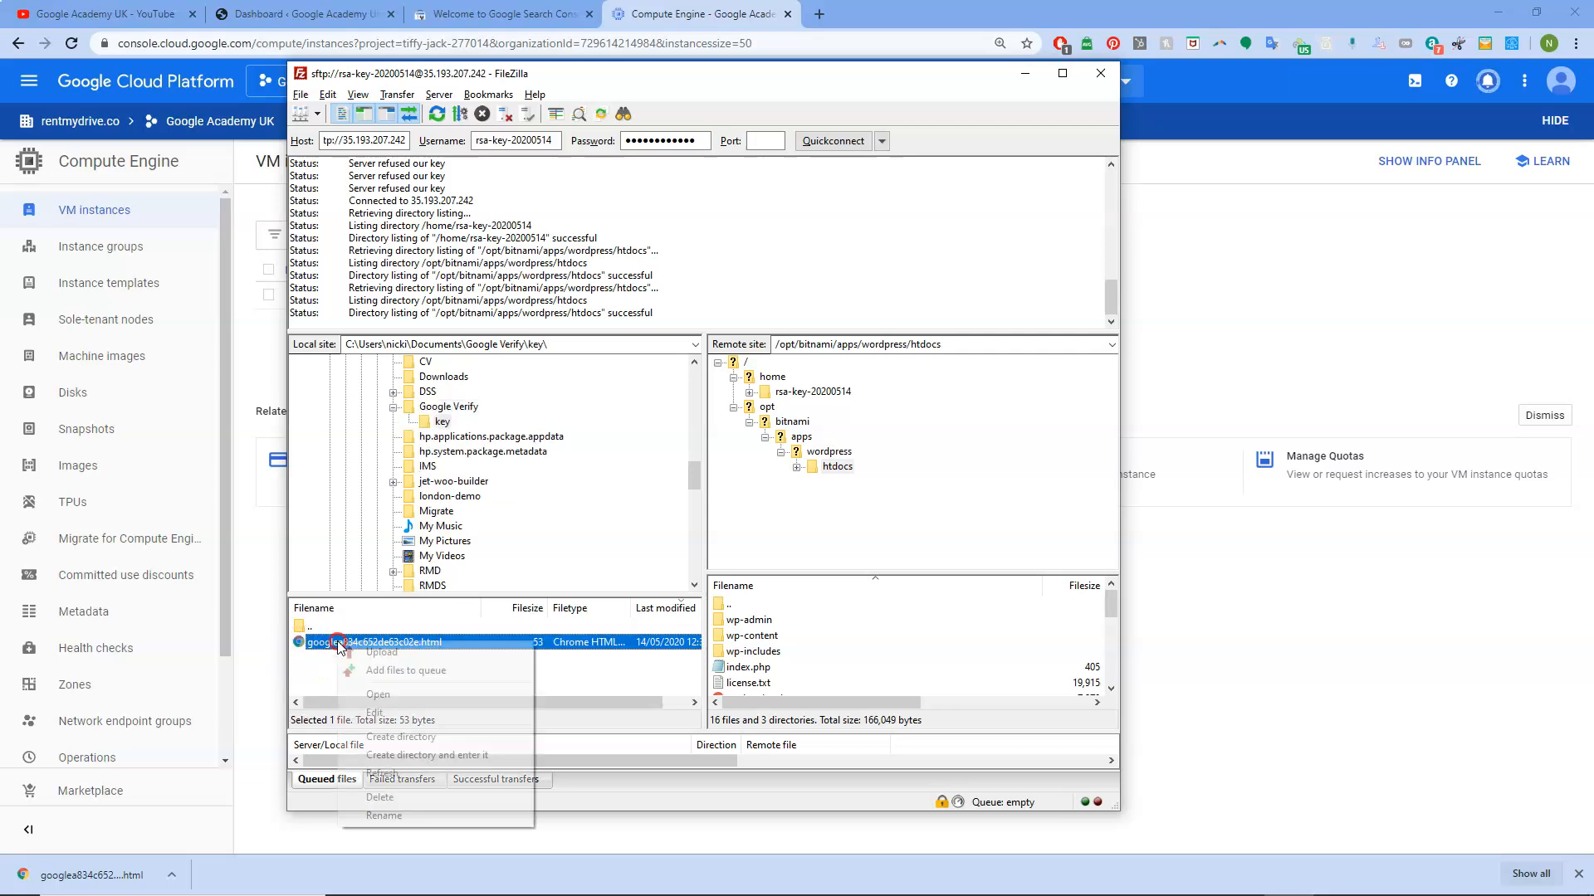
{"action": "left_click", "coordinate": [394, 653]}
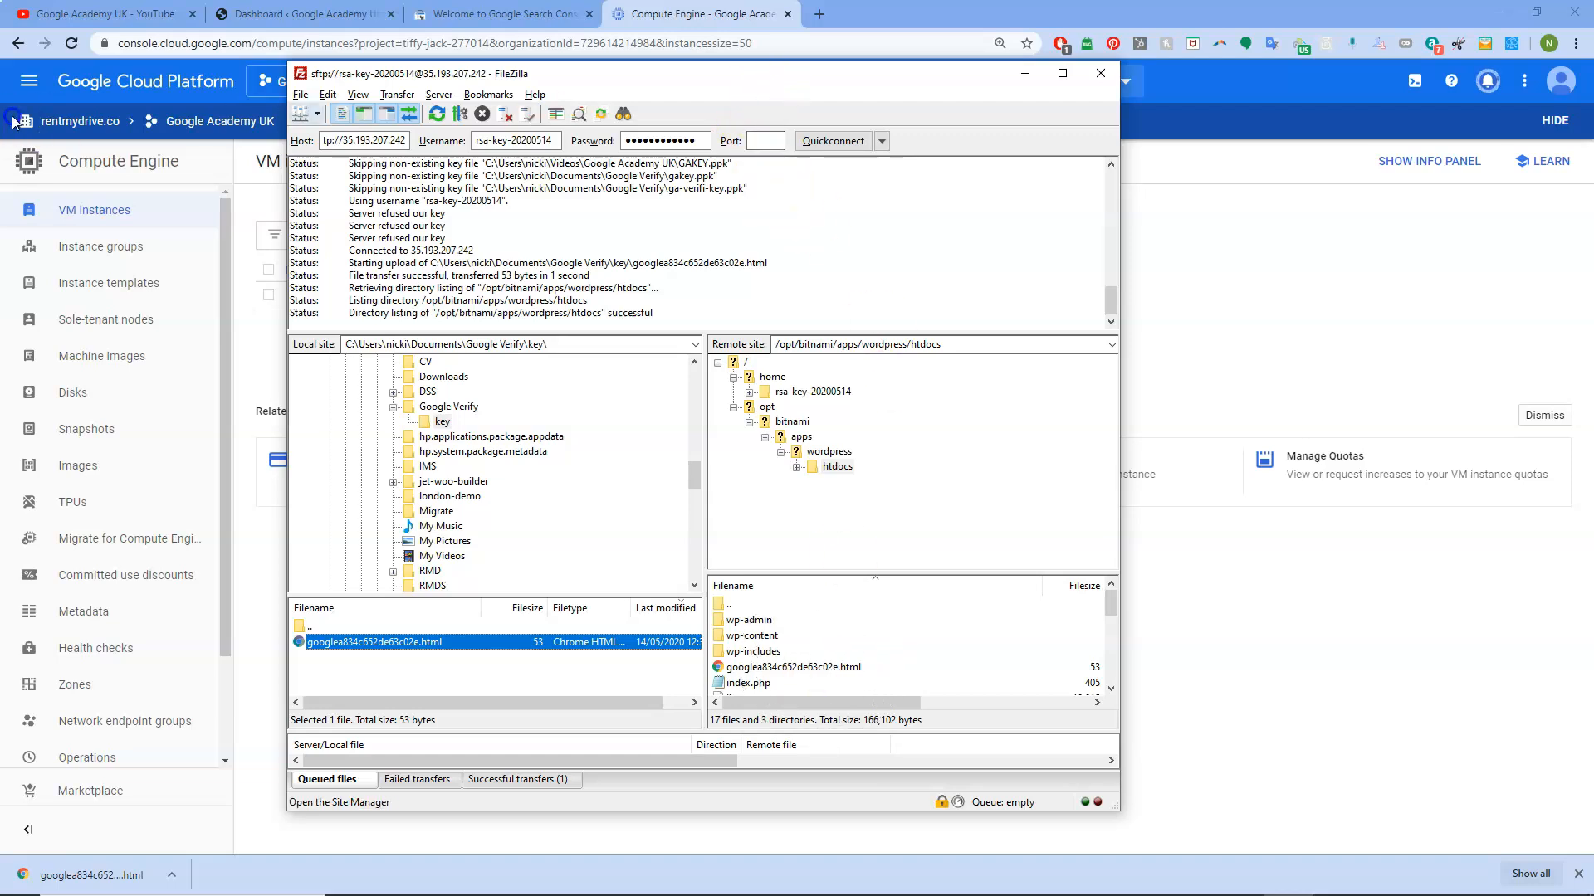
{"action": "left_click_drag", "start_coordinate": [769, 80], "coordinate": [0, 159]}
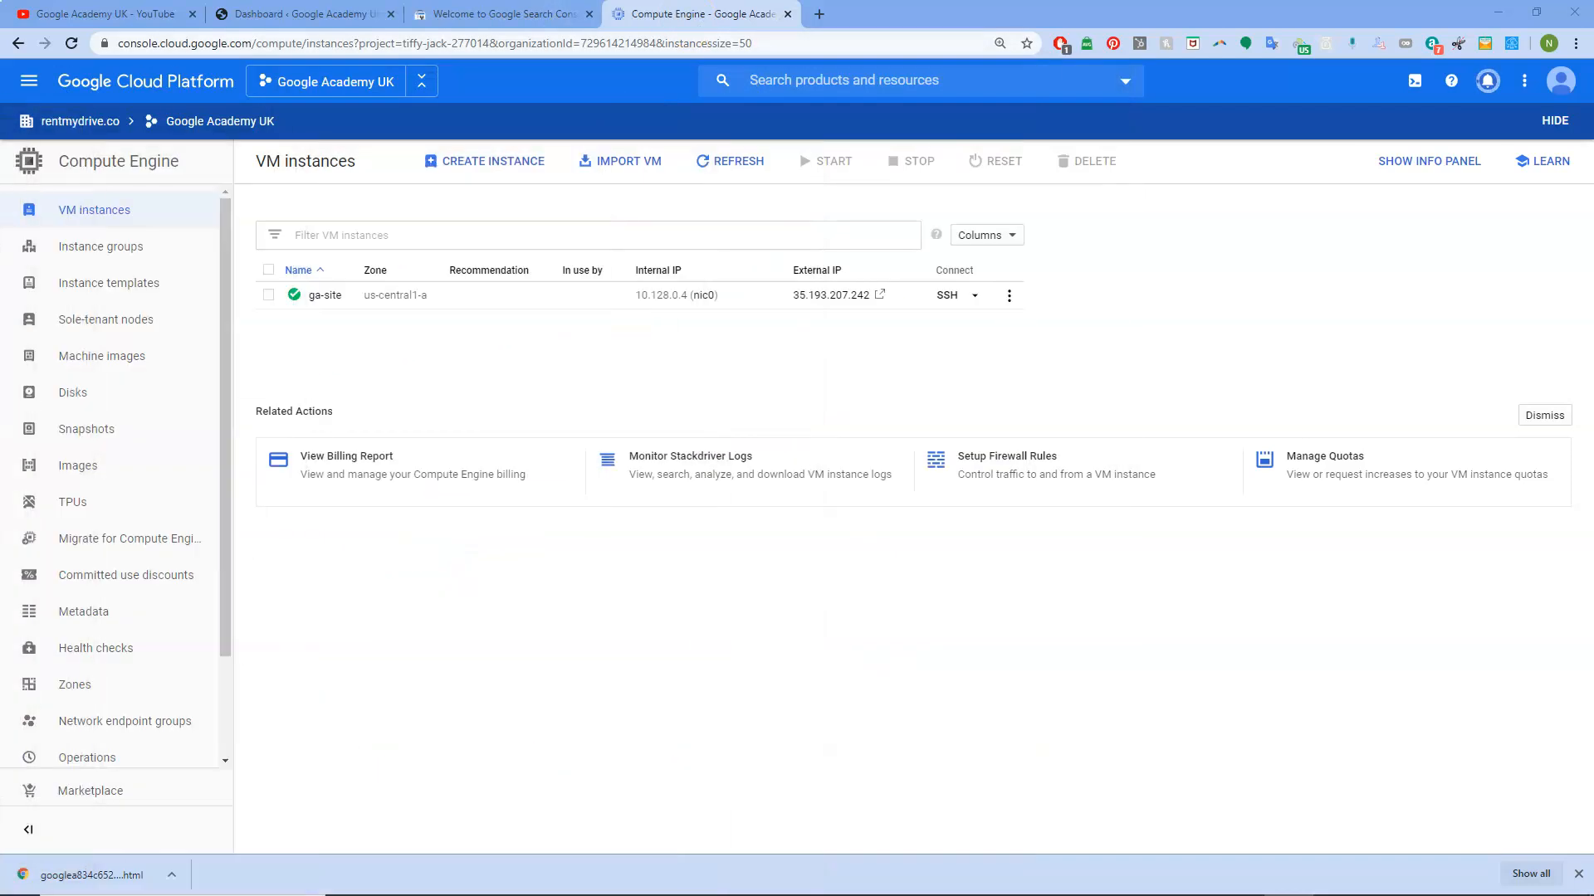
{"action": "left_click", "coordinate": [514, 15]}
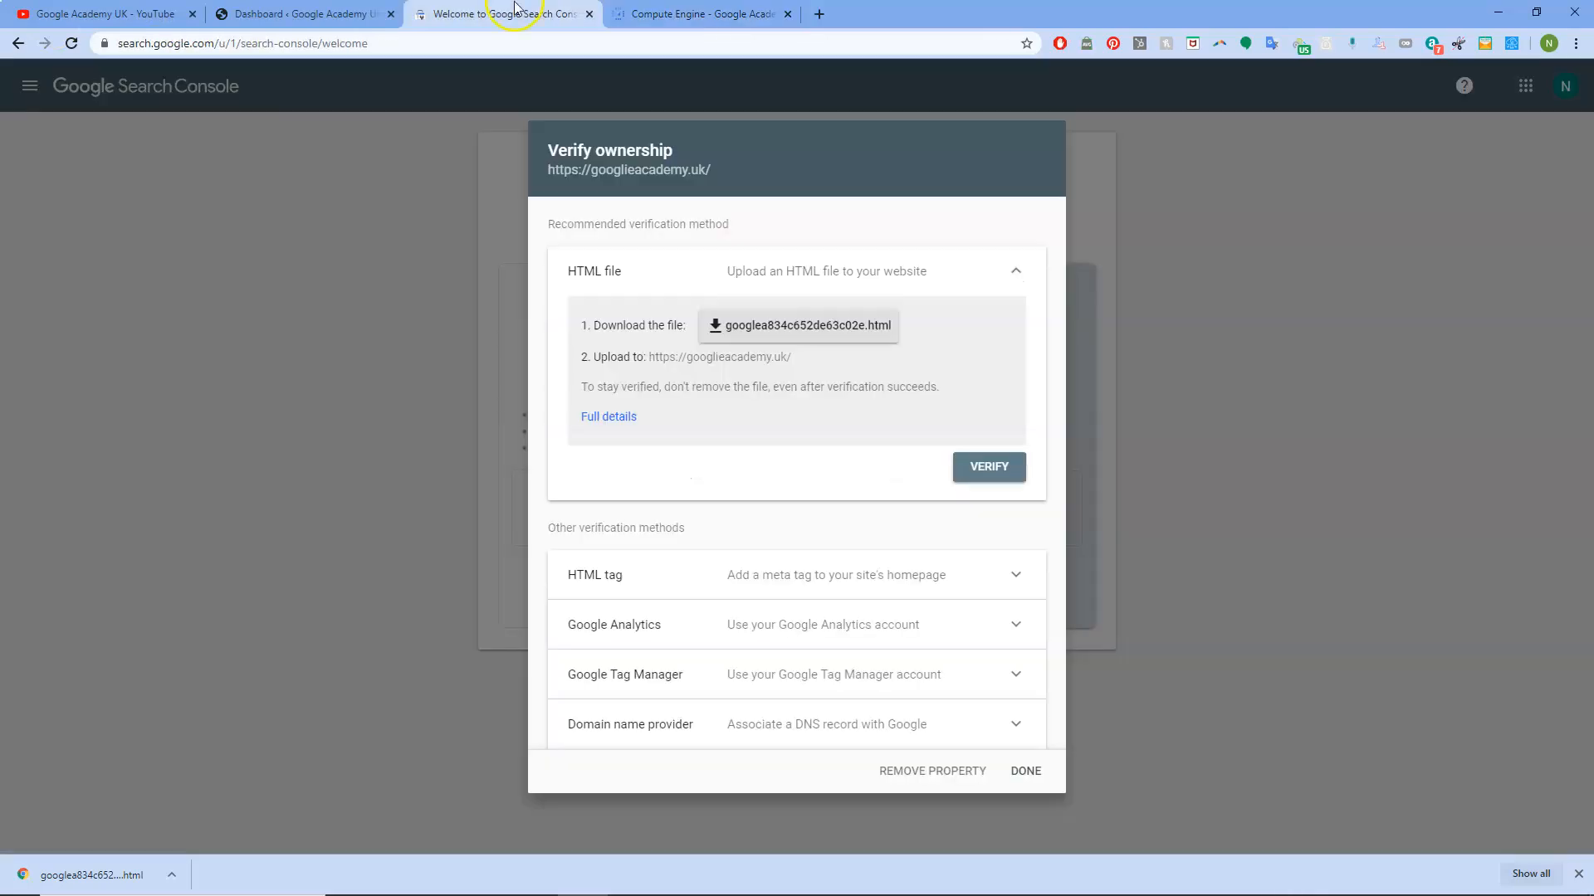
{"action": "left_click", "coordinate": [987, 471]}
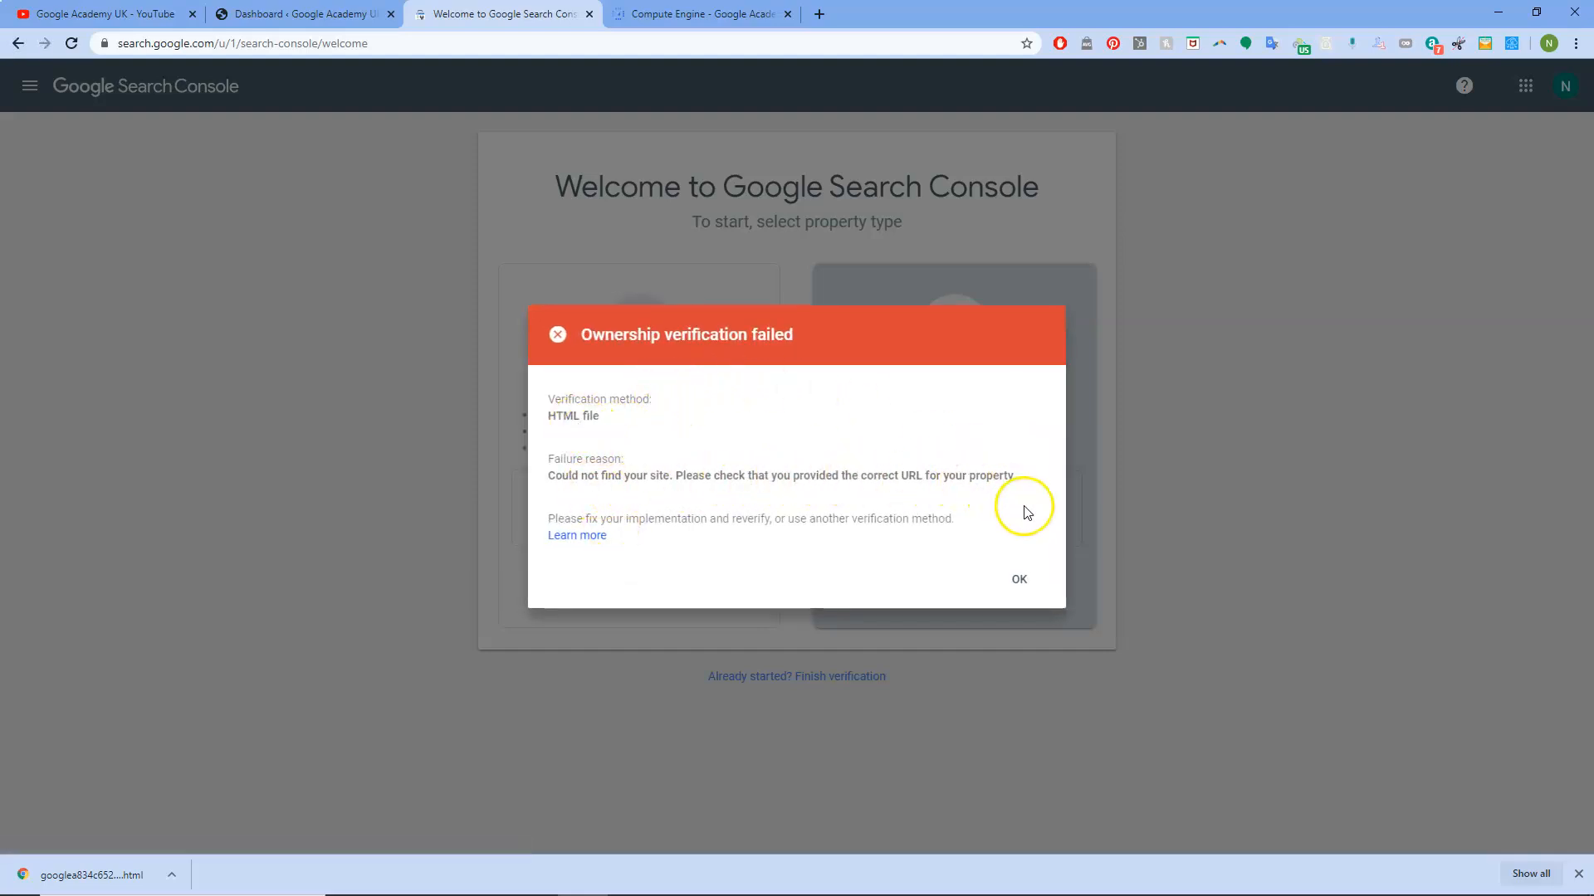
{"action": "left_click", "coordinate": [1020, 581]}
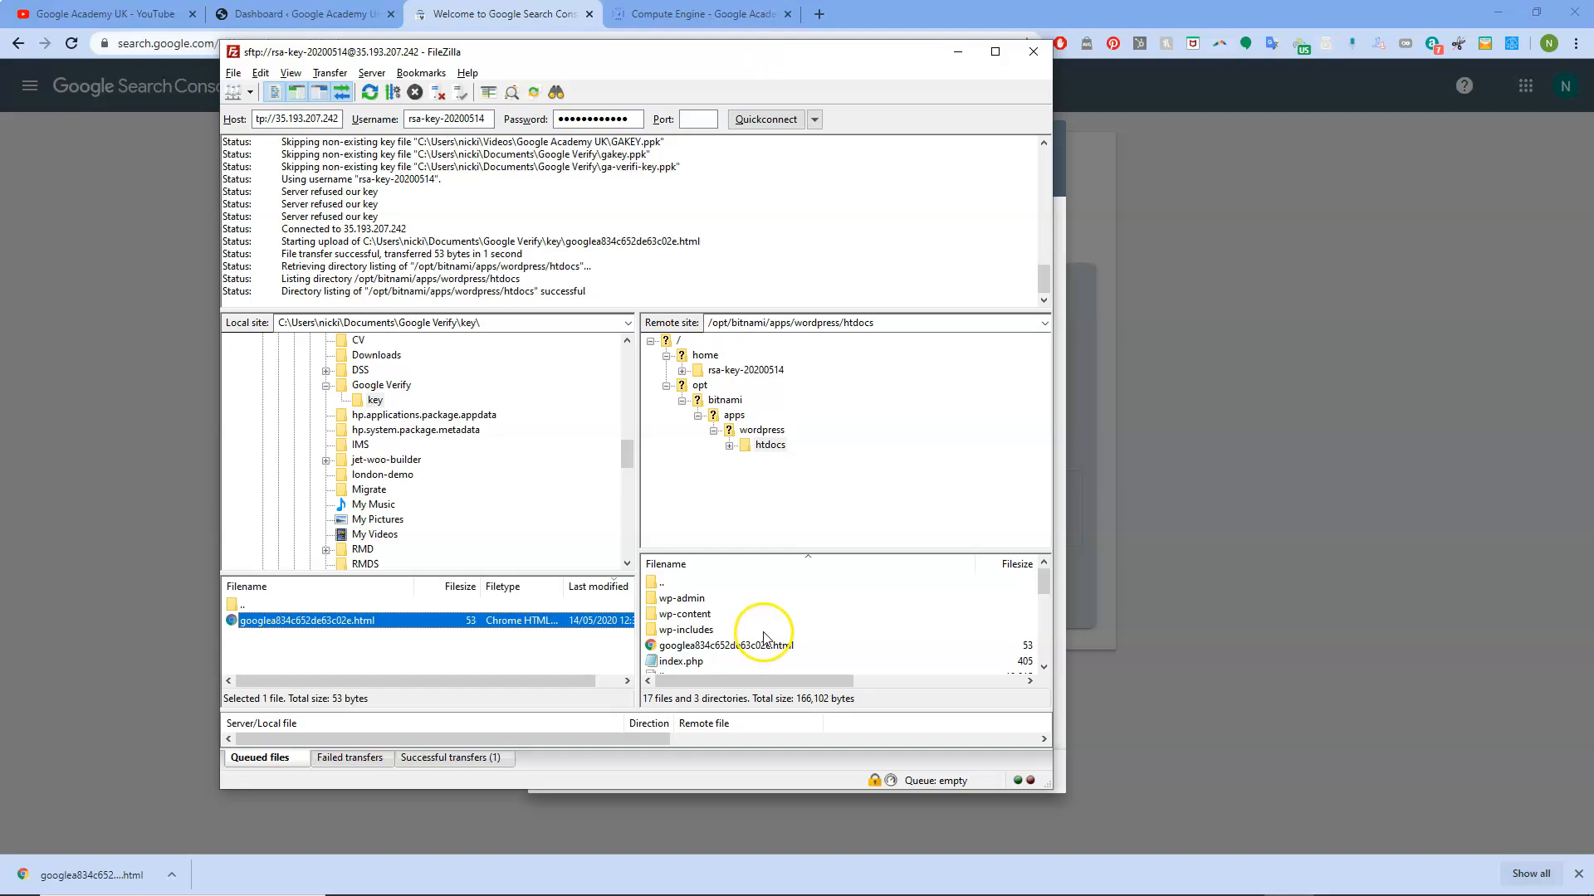
Step: In FileZilla, reconnect to the server in the current tab and reopen /opt/bitnami/apps/wordpress/htdocs to check the uploaded verification file
{"action": "left_click", "coordinate": [370, 94]}
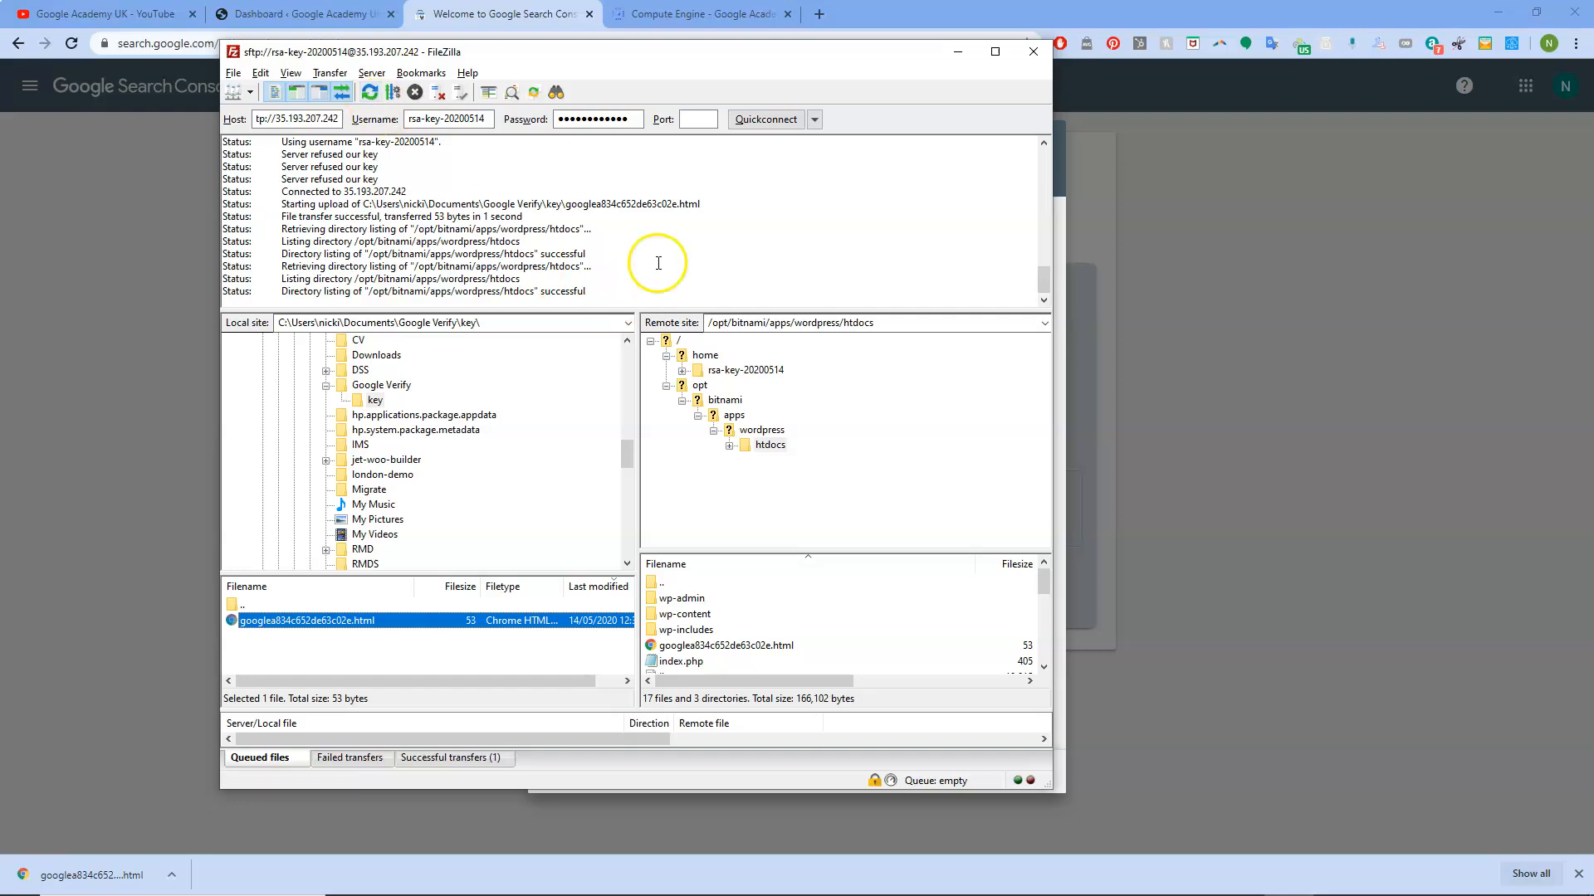
{"action": "left_click", "coordinate": [770, 121]}
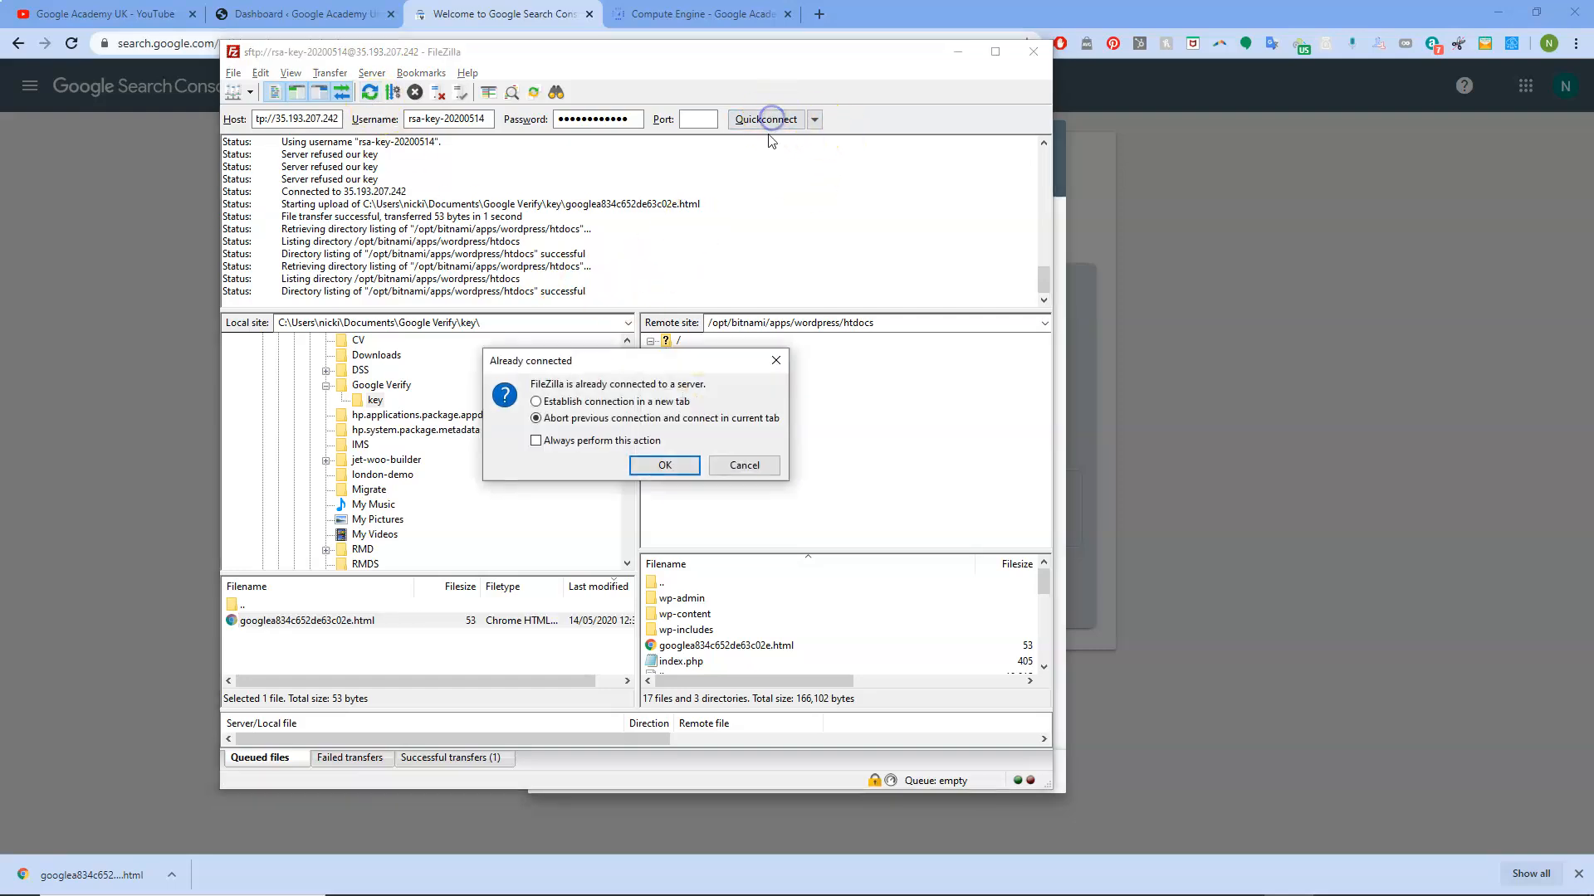
{"action": "left_click", "coordinate": [655, 469]}
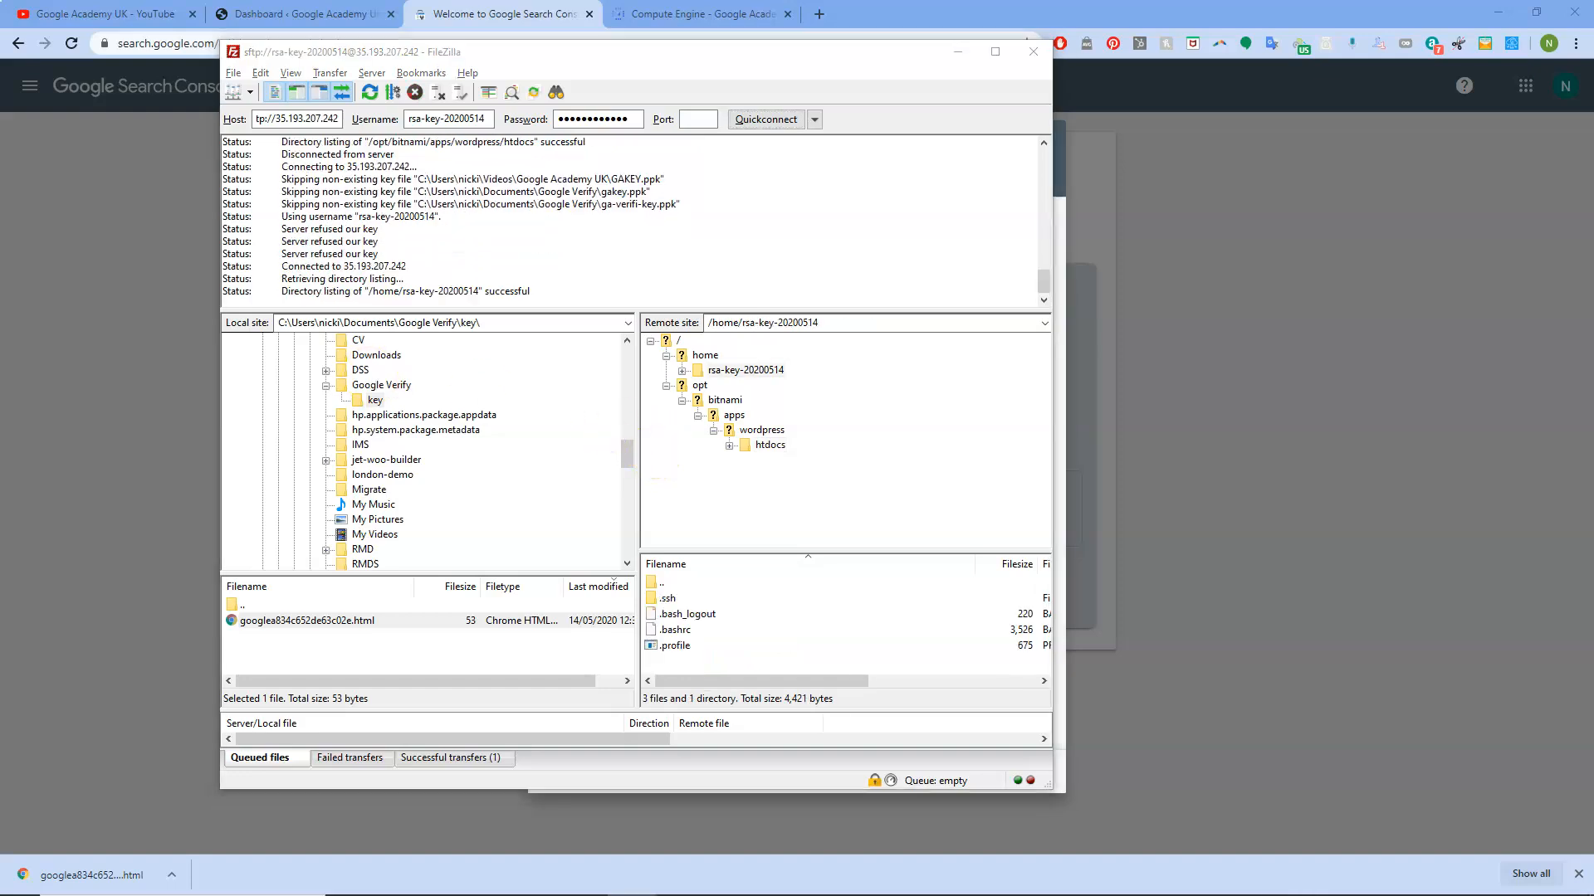
{"action": "left_click", "coordinate": [834, 322]}
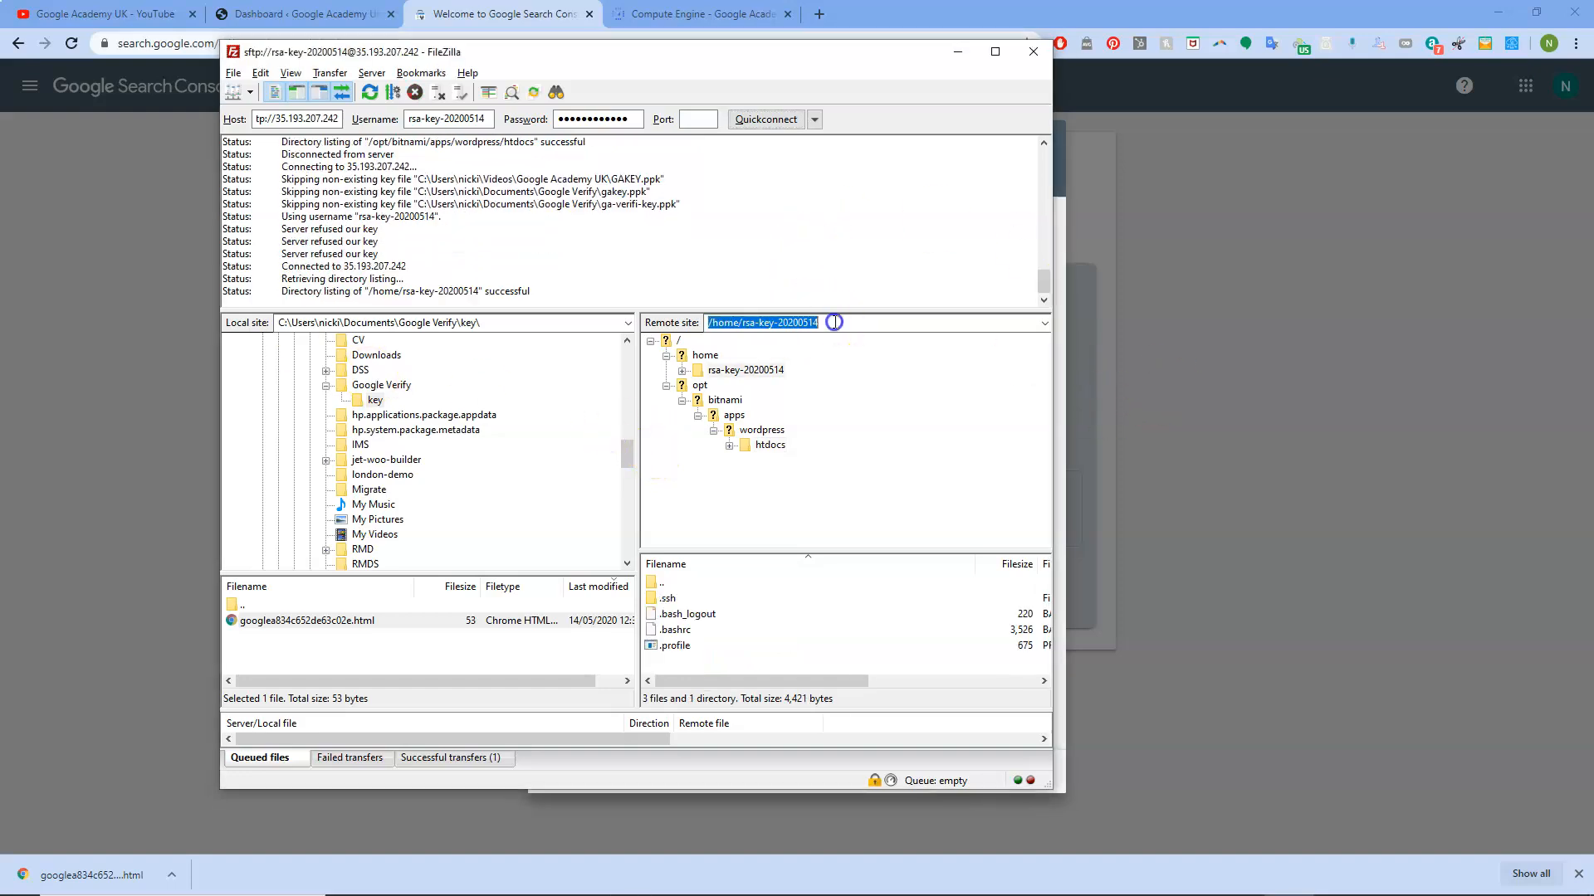
{"action": "right_click", "coordinate": [791, 326]}
{"action": "left_click", "coordinate": [636, 396]}
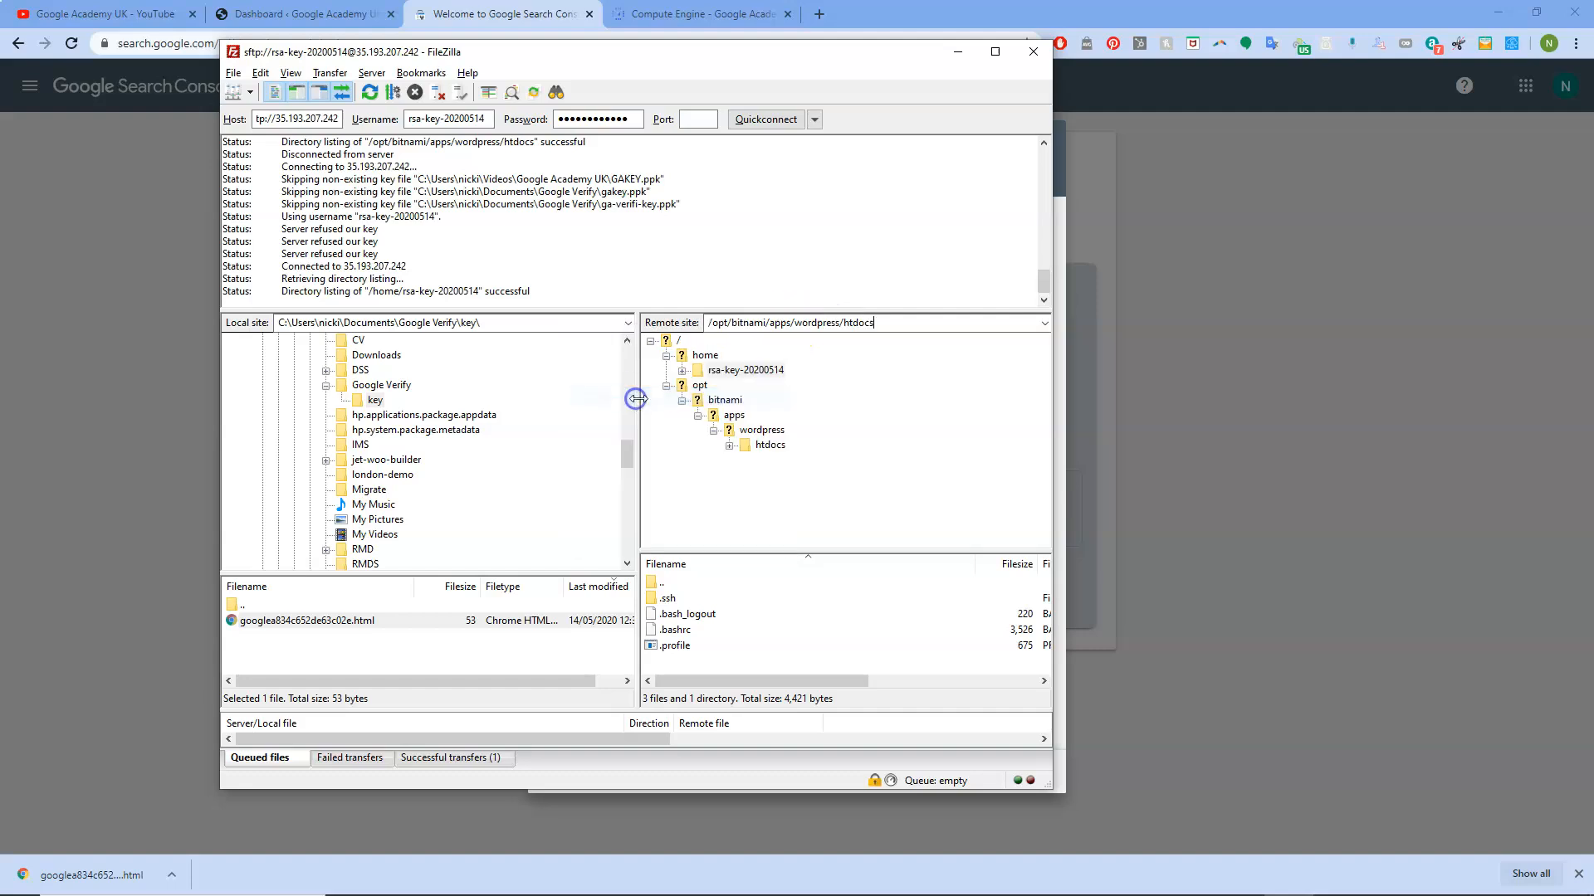
{"action": "key", "text": "Return"}
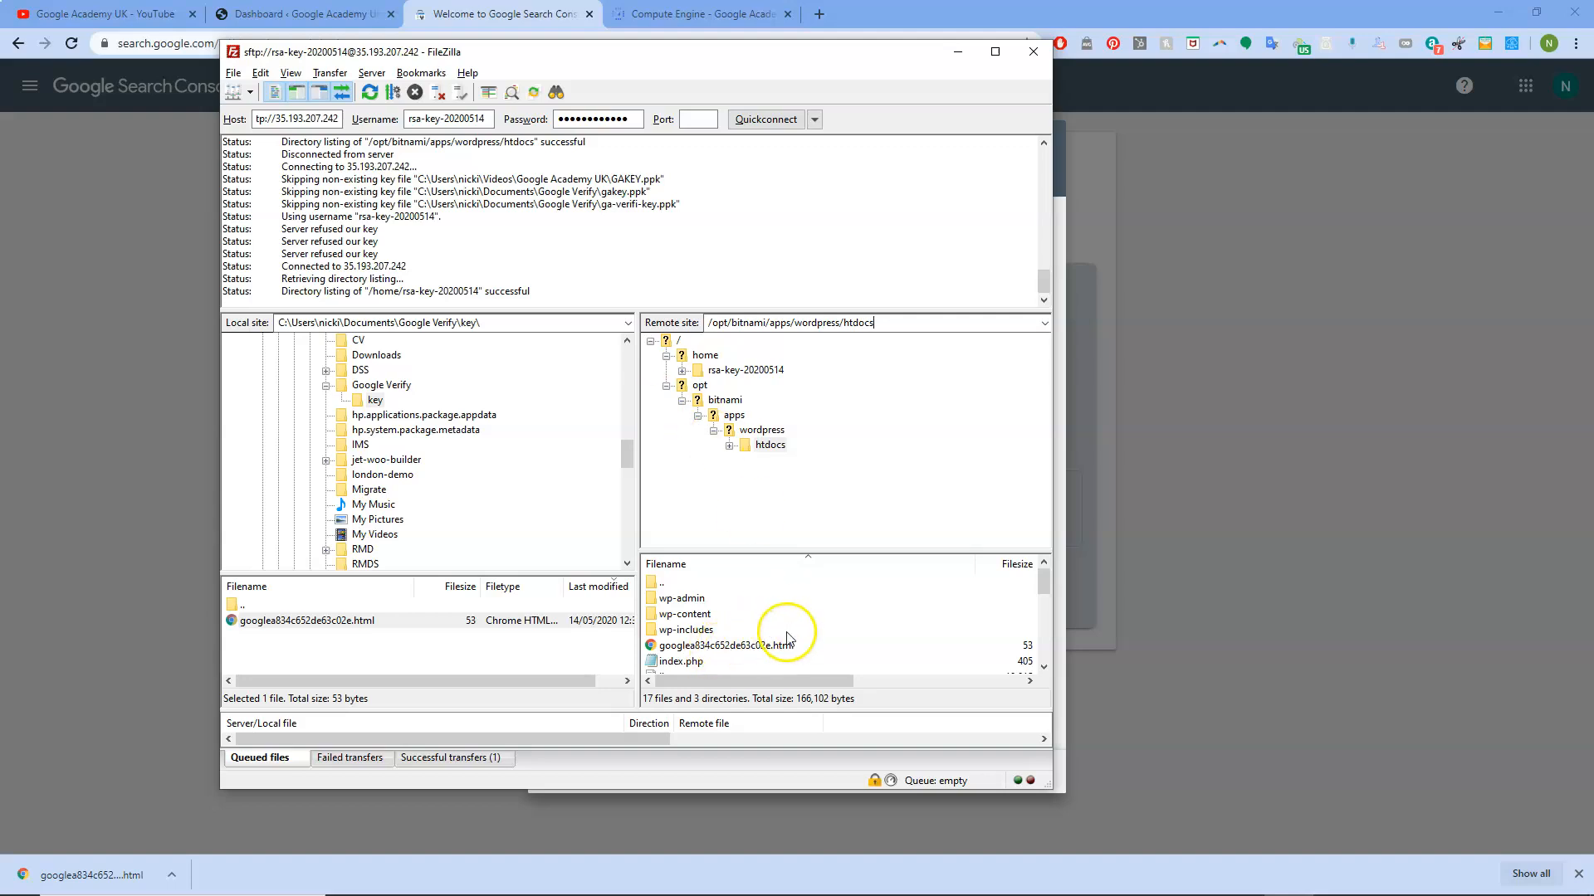
{"action": "left_click_drag", "start_coordinate": [770, 52], "coordinate": [0, 56]}
{"action": "left_click", "coordinate": [989, 467]}
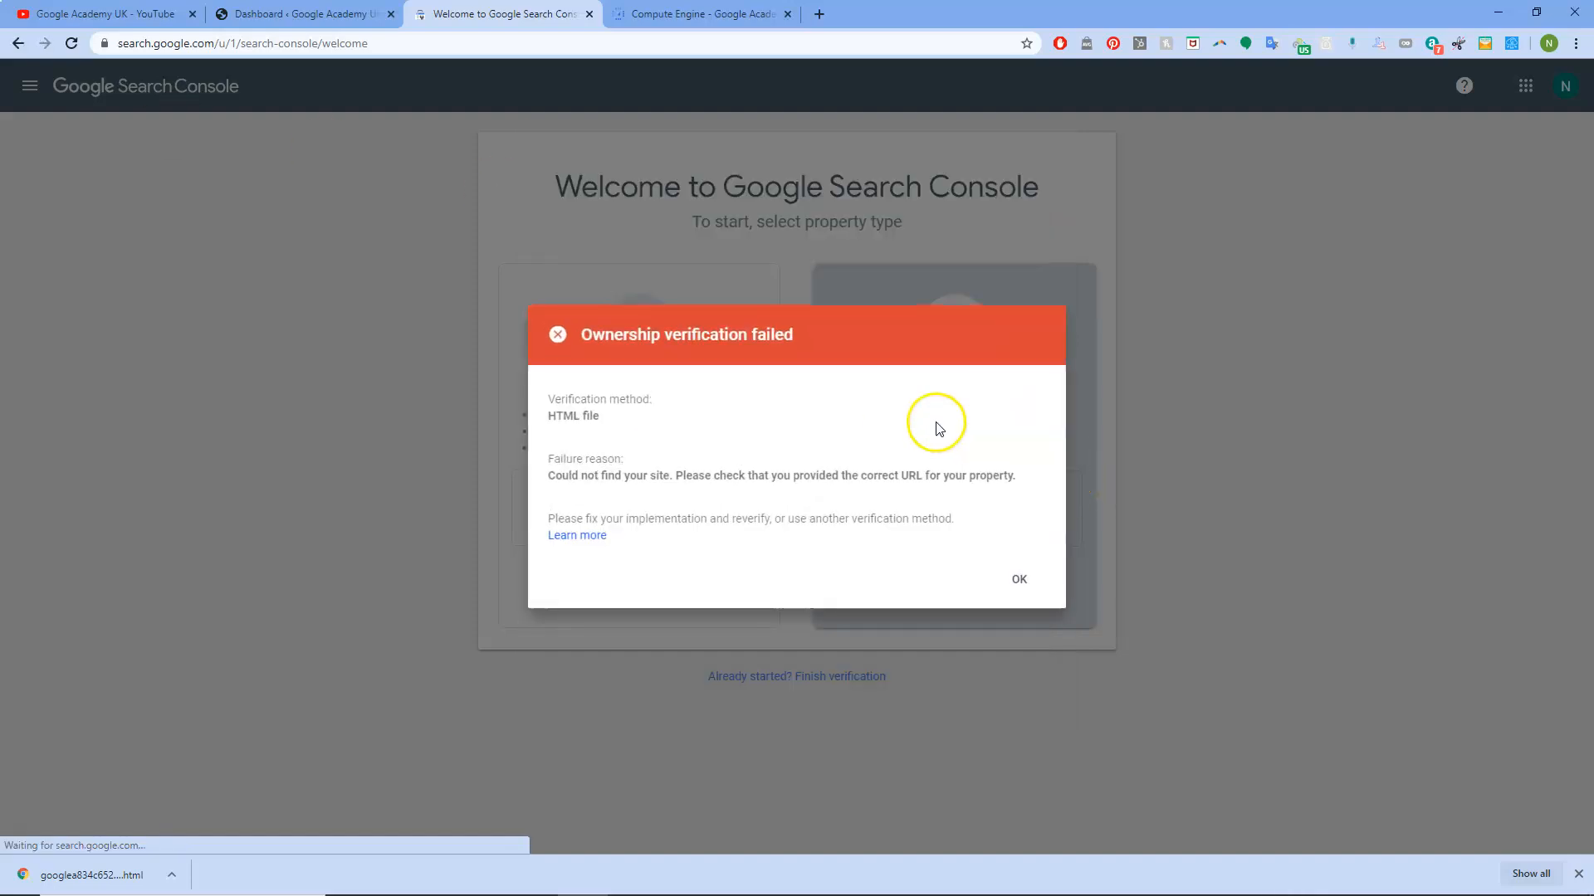
{"action": "left_click", "coordinate": [1019, 581]}
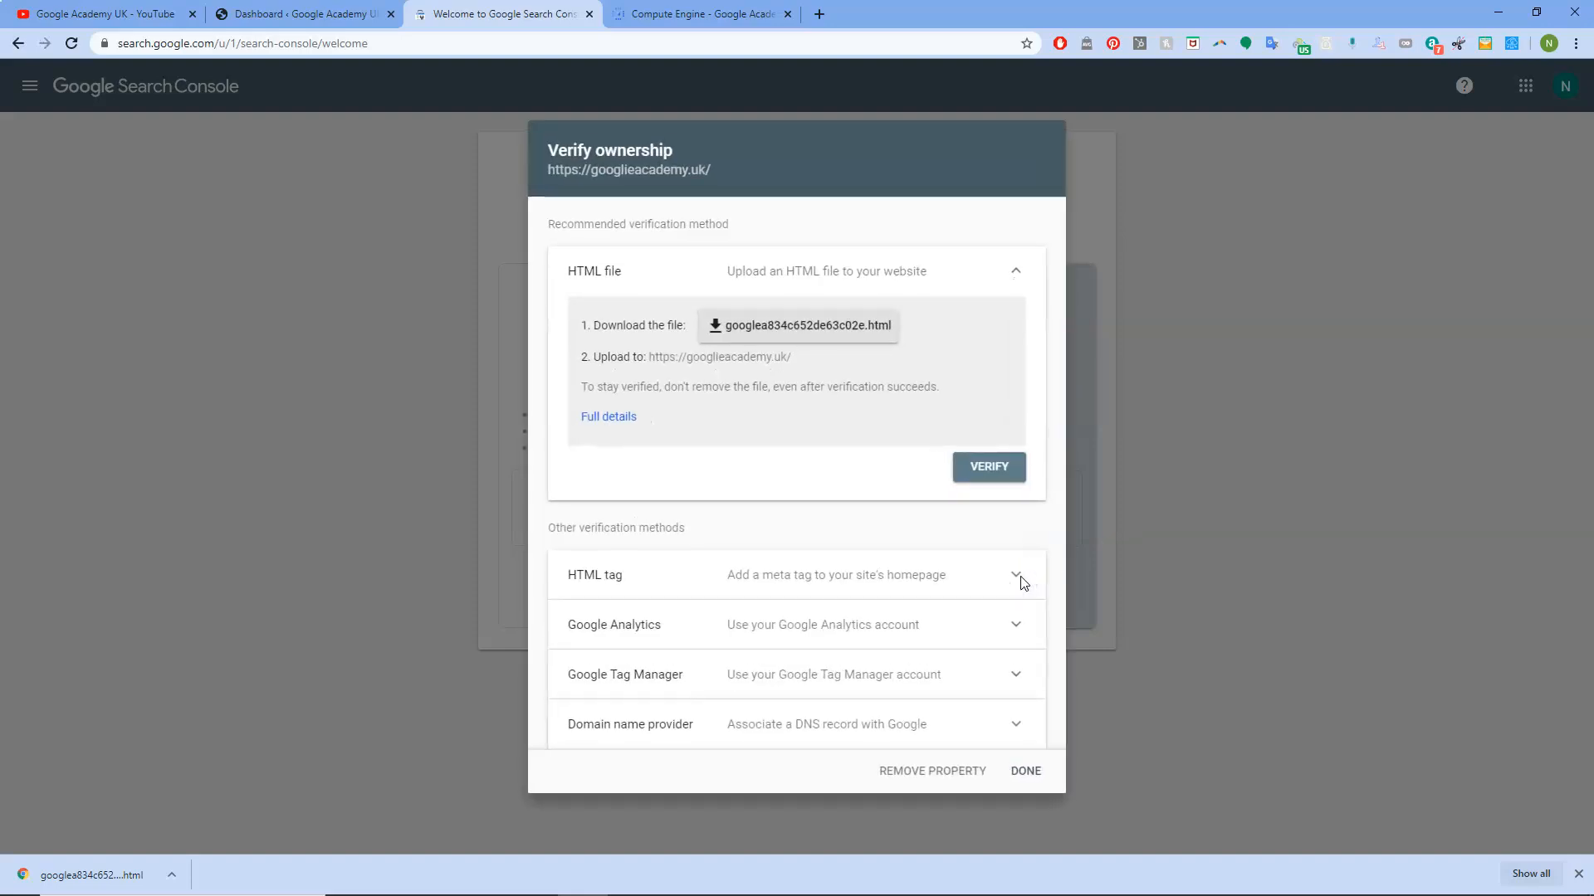
{"action": "key", "text": "alt+Left"}
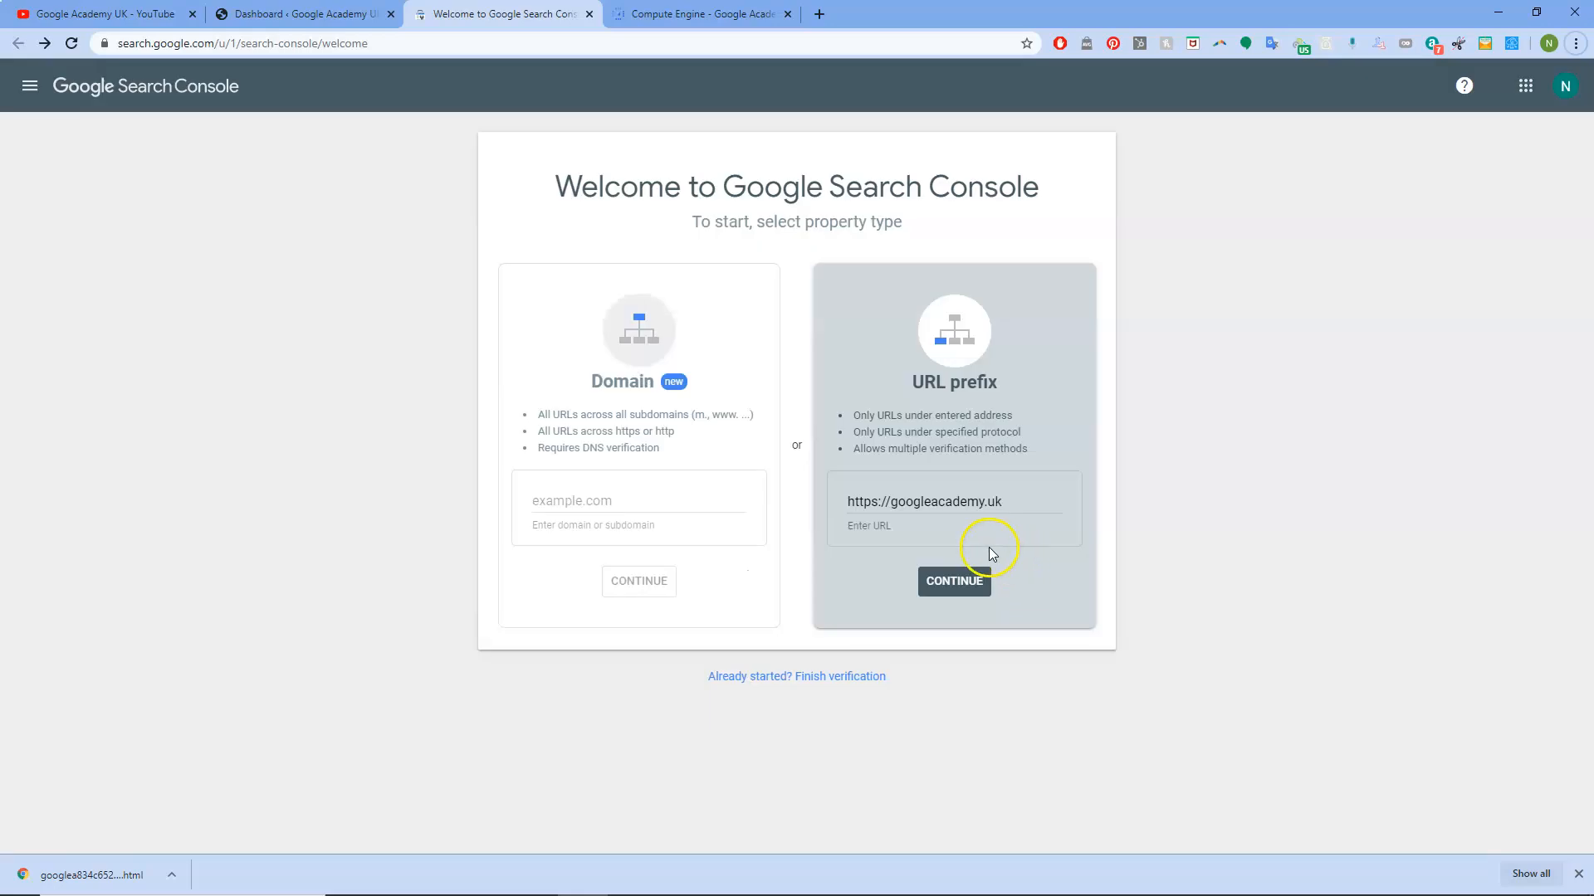
{"action": "left_click", "coordinate": [922, 503]}
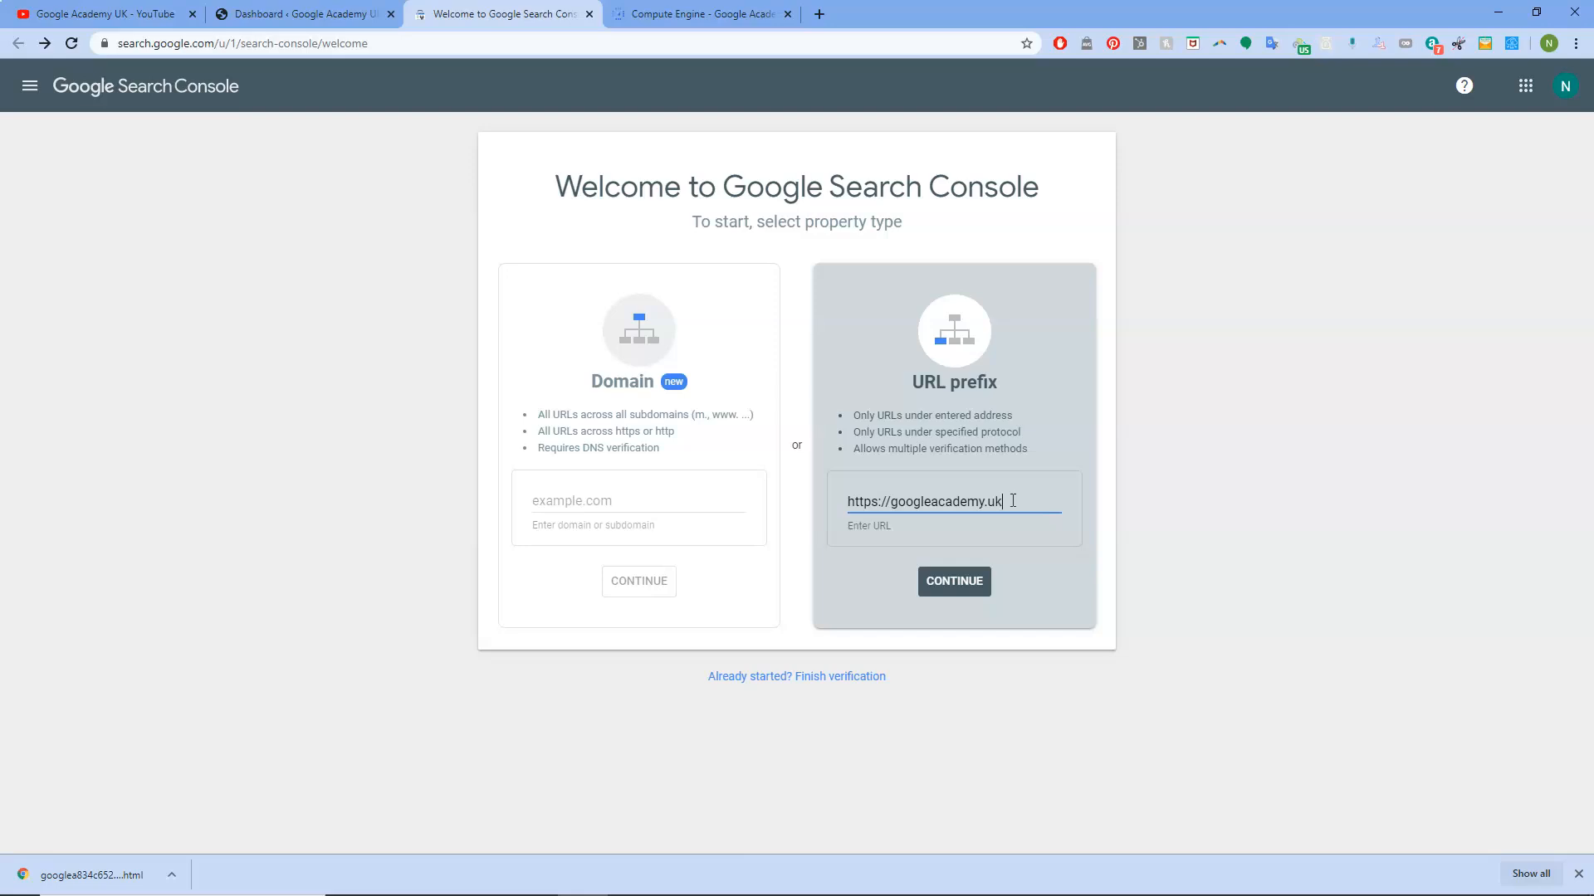
{"action": "left_click", "coordinate": [954, 582]}
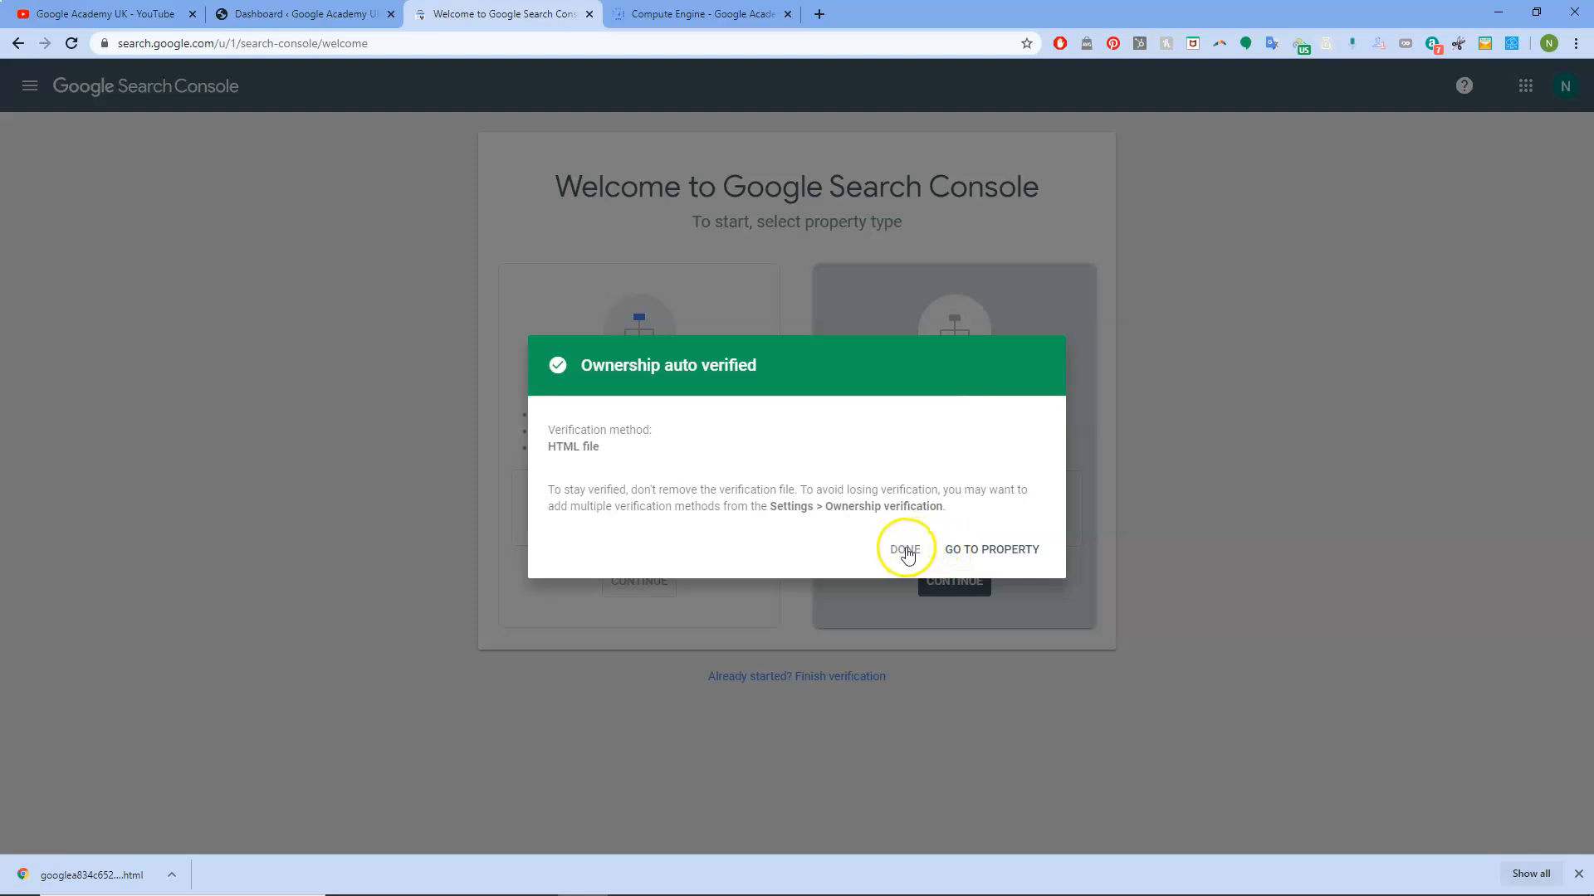
{"action": "left_click", "coordinate": [984, 547]}
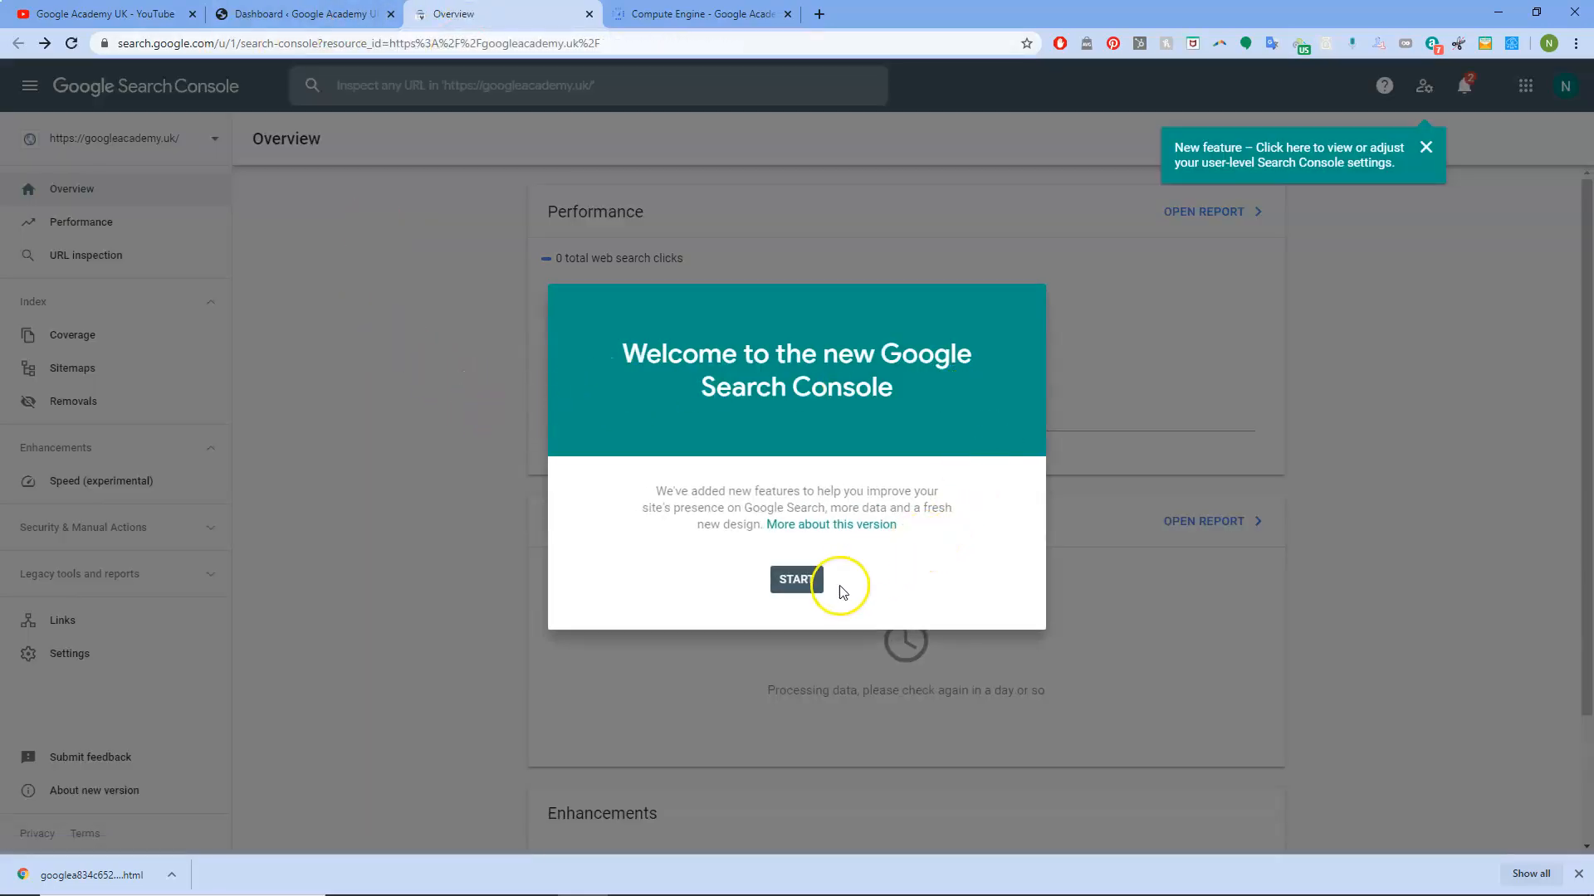
Step: Dismiss the new feature notice, the welcome dialog and the remaining introductory tip on the property overview
{"action": "left_click", "coordinate": [1426, 147]}
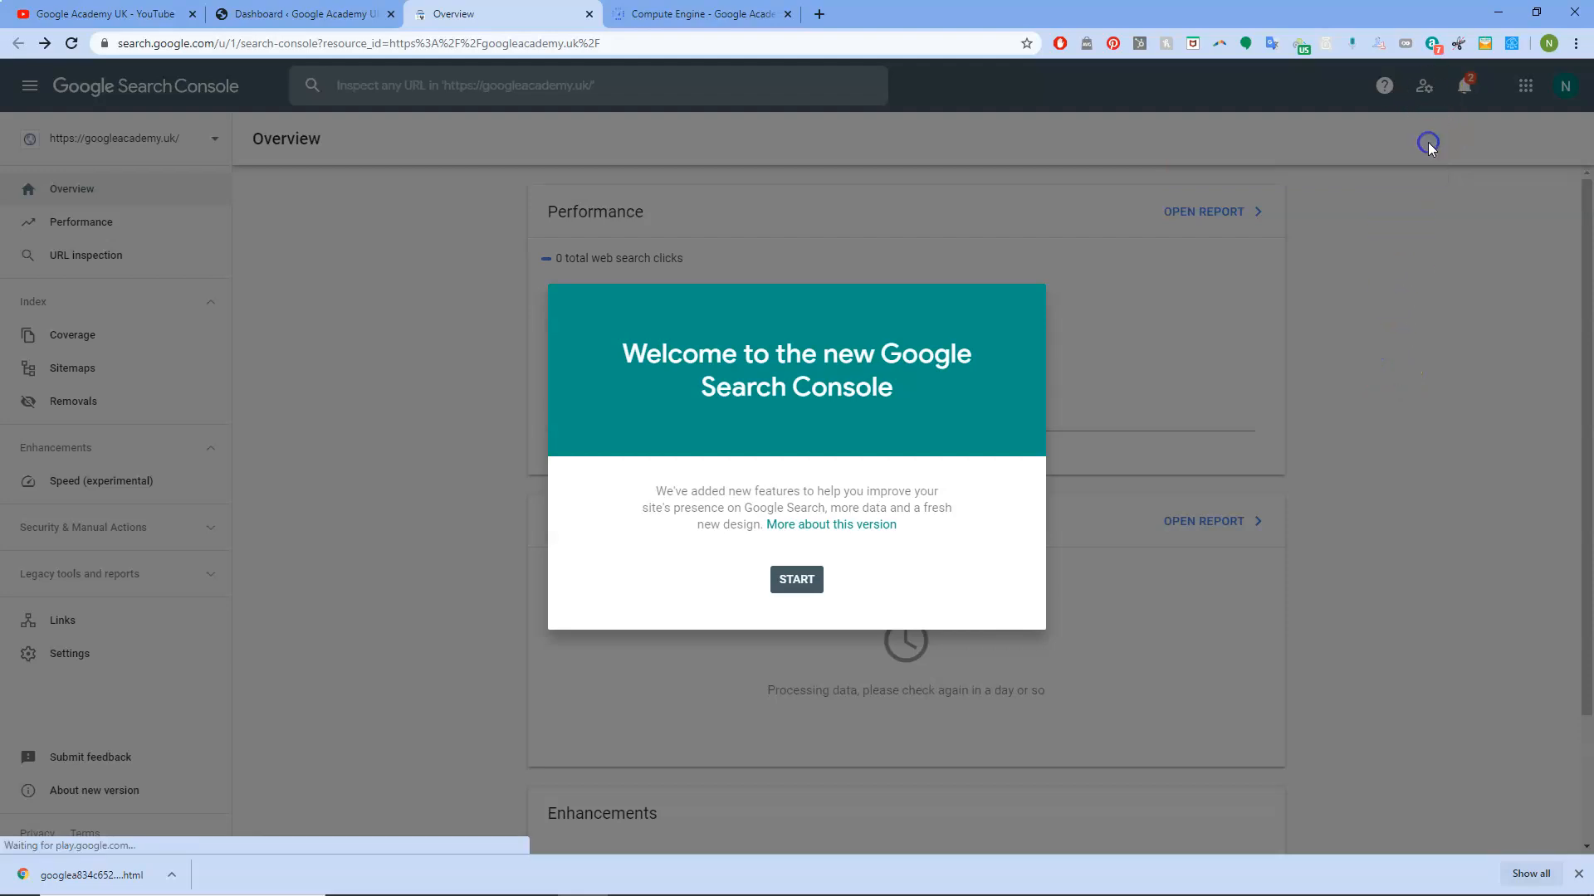
{"action": "left_click", "coordinate": [813, 578]}
{"action": "left_click", "coordinate": [1513, 795]}
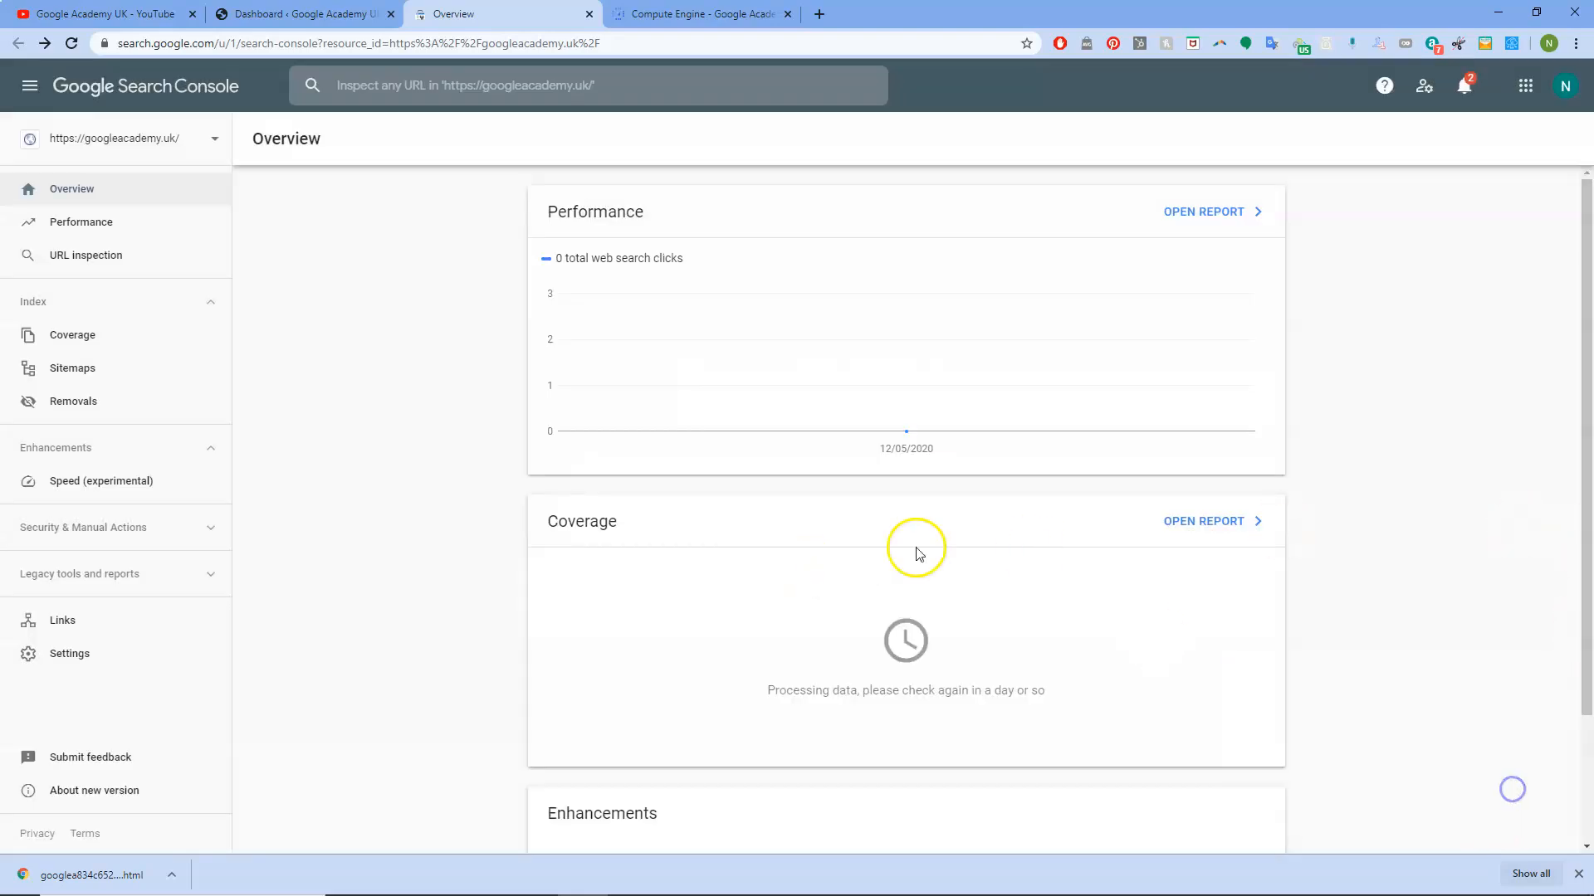
Step: Open the Sitemaps page for googleacademy.uk and start entering a new sitemap URL
{"action": "left_click", "coordinate": [81, 366]}
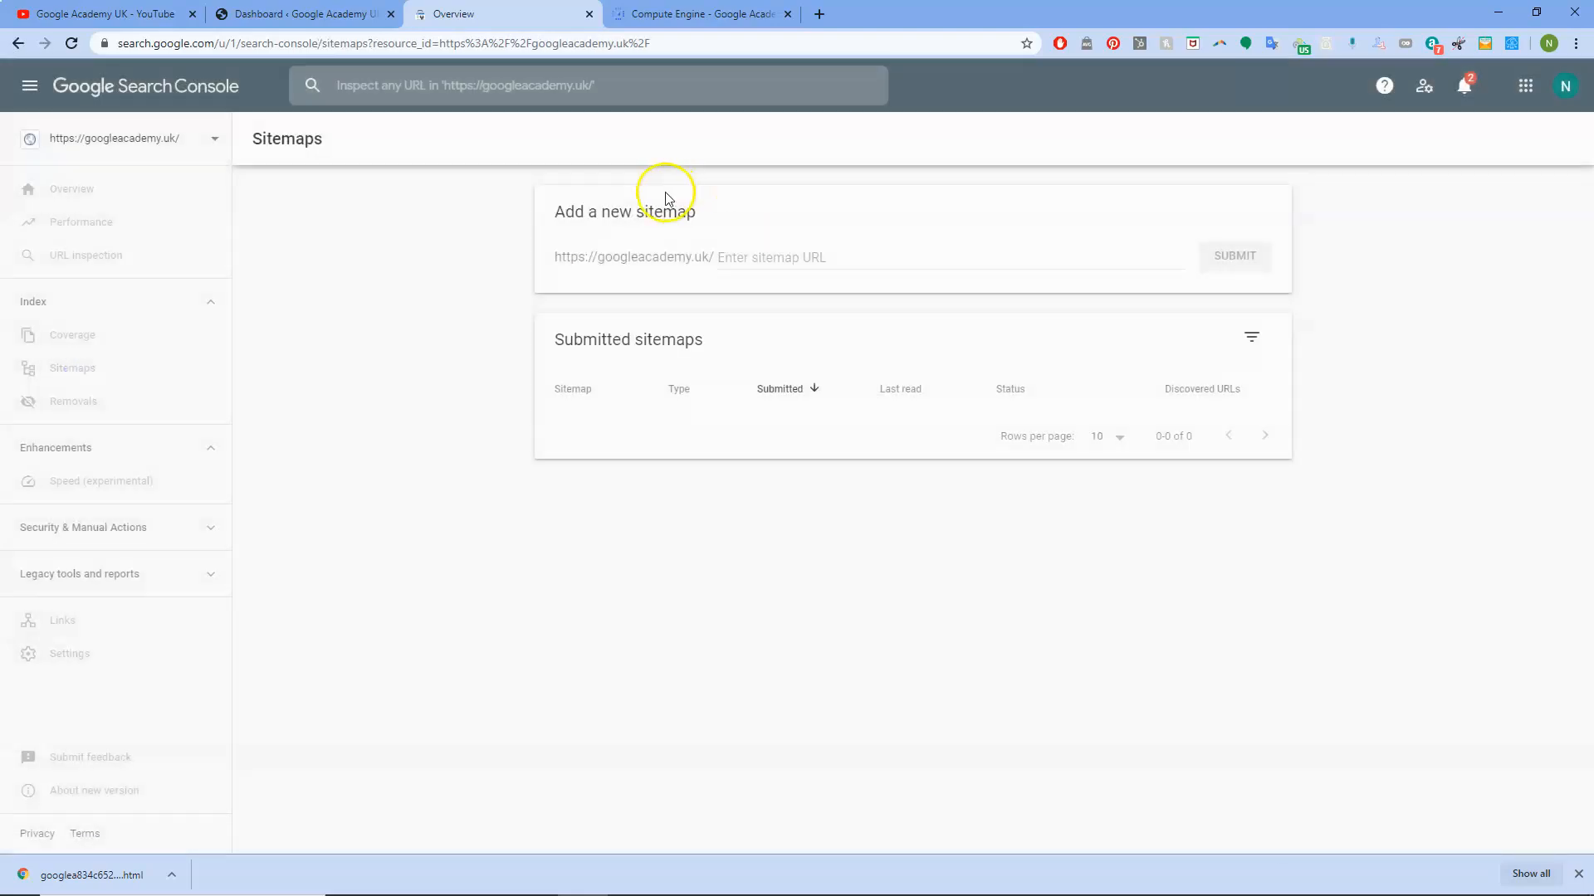
{"action": "left_click", "coordinate": [768, 259]}
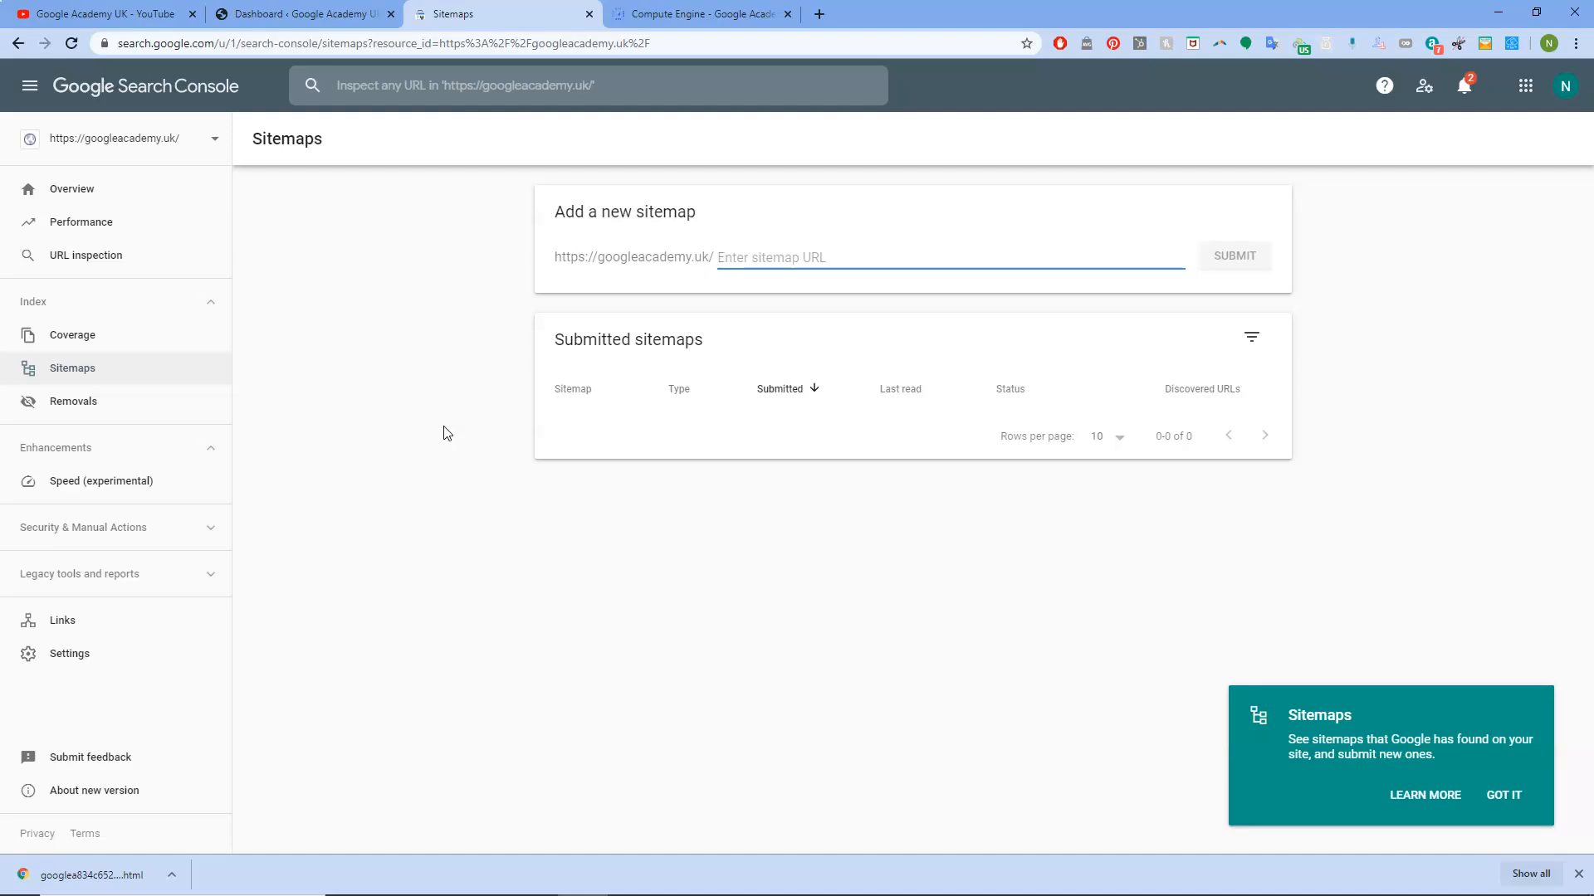
{"action": "left_click", "coordinate": [758, 263]}
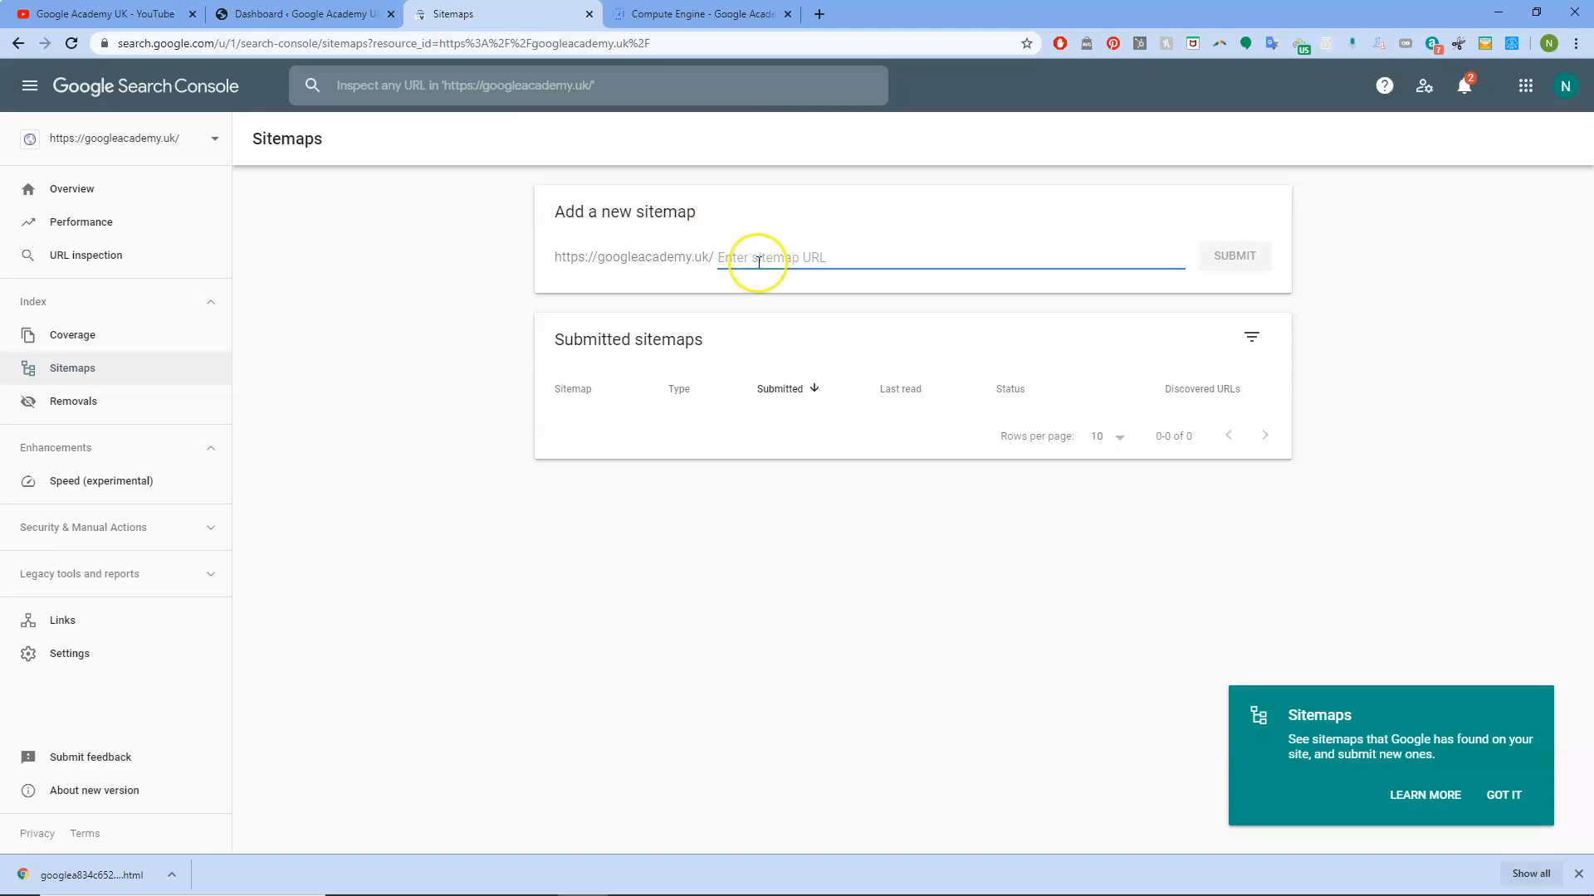